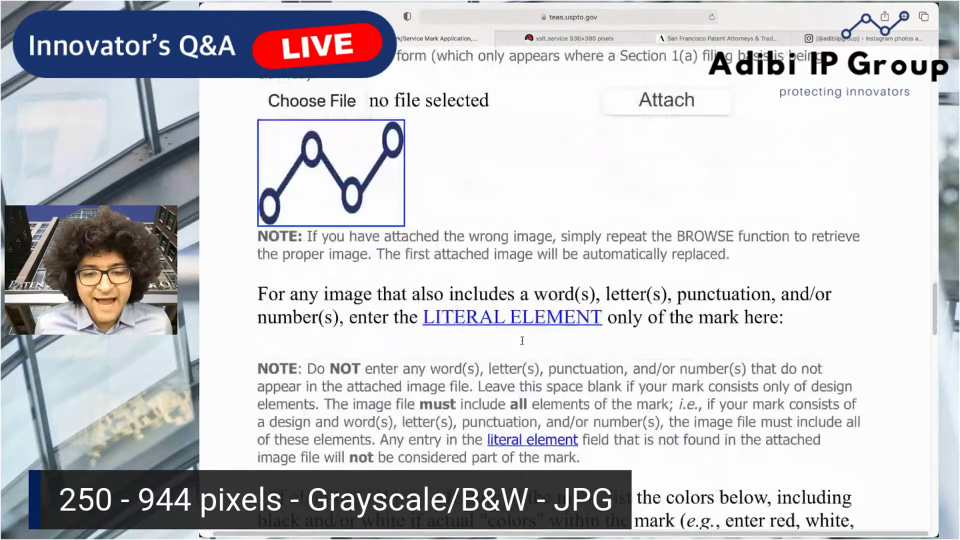
# Mark the logo as not claiming color as a feature, leaving the literal element and color fields blank.
pyautogui.scroll(-3, 509, 344)
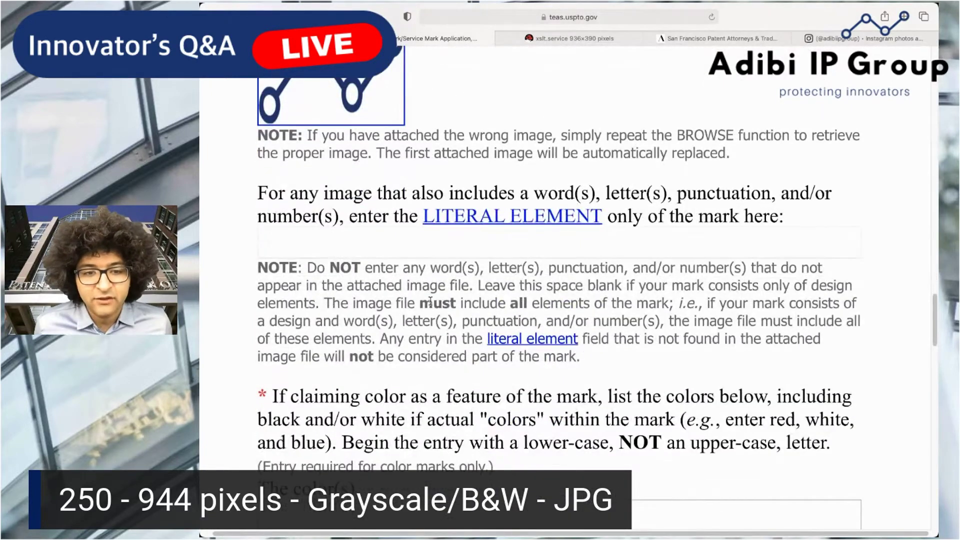
pyautogui.scroll(-2, 470, 336)
pyautogui.scroll(5, 473, 340)
pyautogui.scroll(-8, 475, 345)
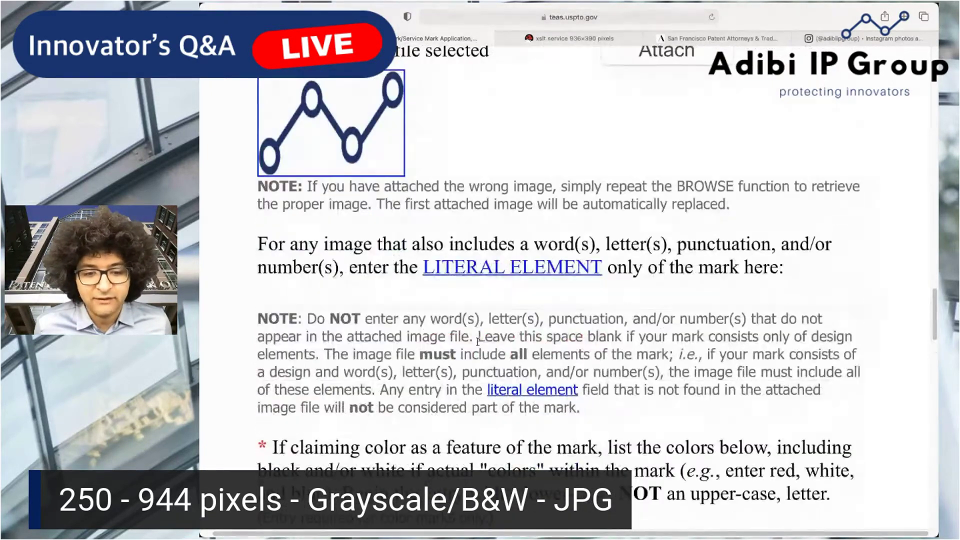
pyautogui.scroll(-2, 349, 400)
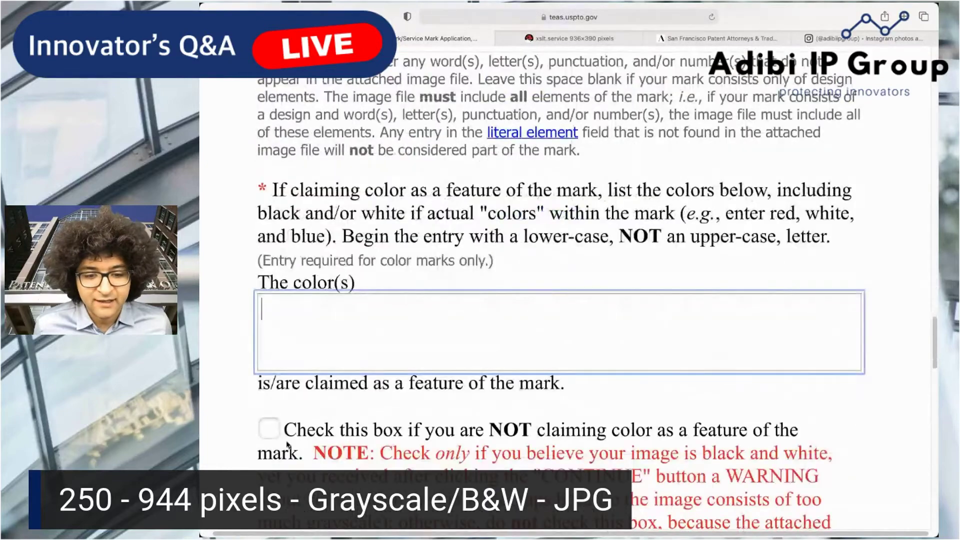
pyautogui.click(263, 433)
pyautogui.scroll(-8, 550, 404)
pyautogui.click(392, 399)
pyautogui.scroll(-1, 392, 399)
pyautogui.scroll(5, 400, 241)
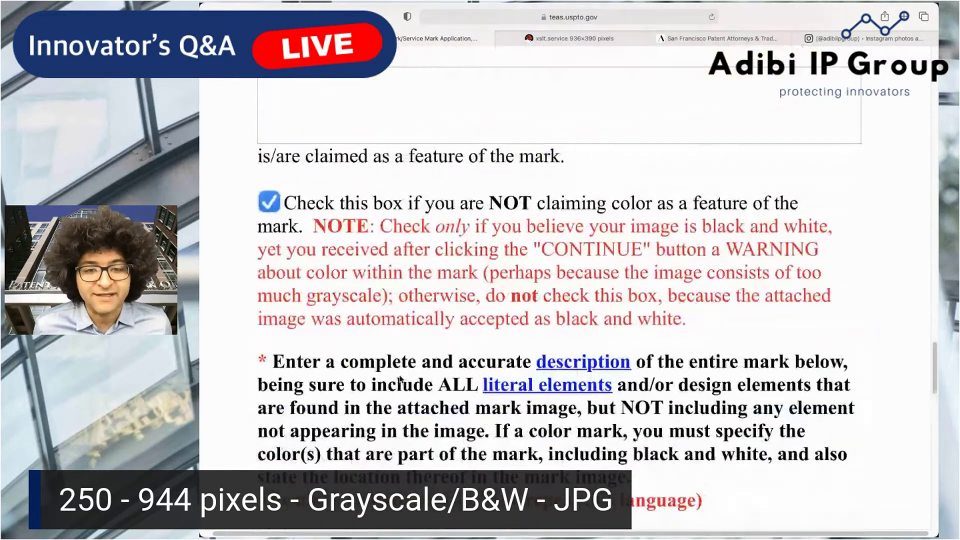
pyautogui.scroll(9, 435, 251)
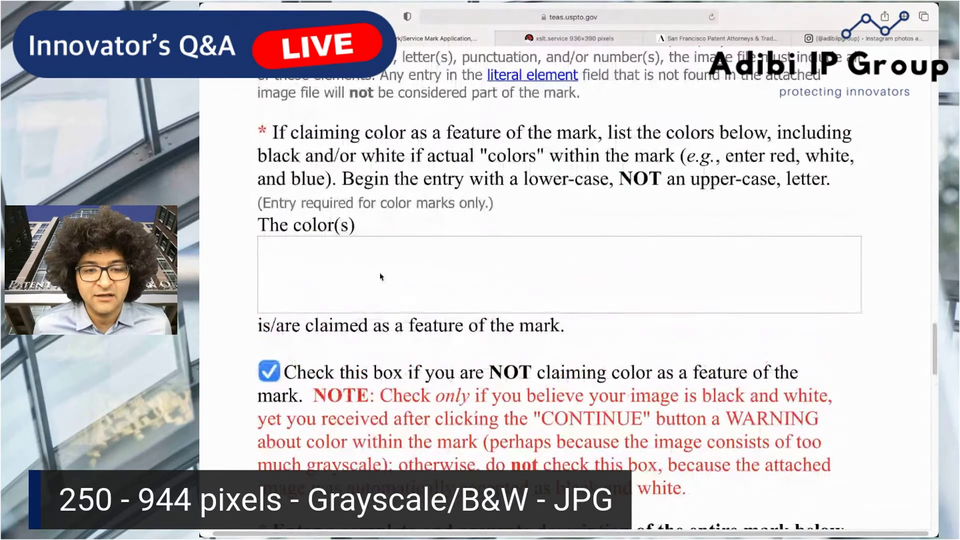
pyautogui.scroll(-10, 365, 350)
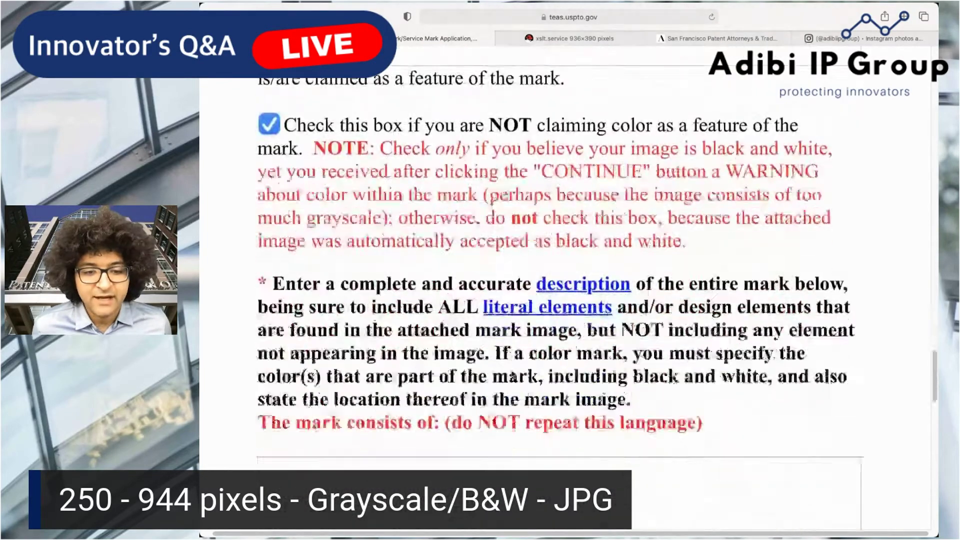
# Enter the mark description as "a visual design of a molecule".
pyautogui.click(466, 355)
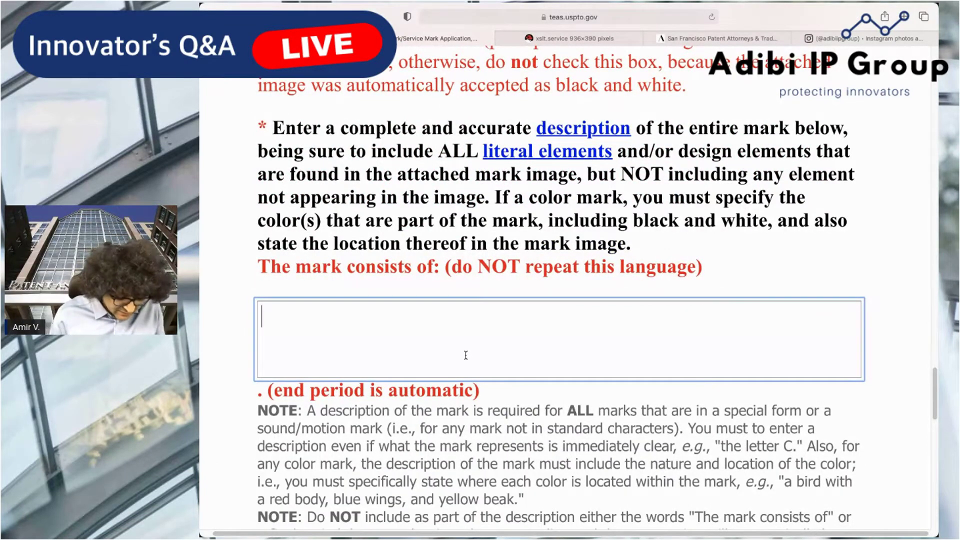
pyautogui.write('a visual design of ')
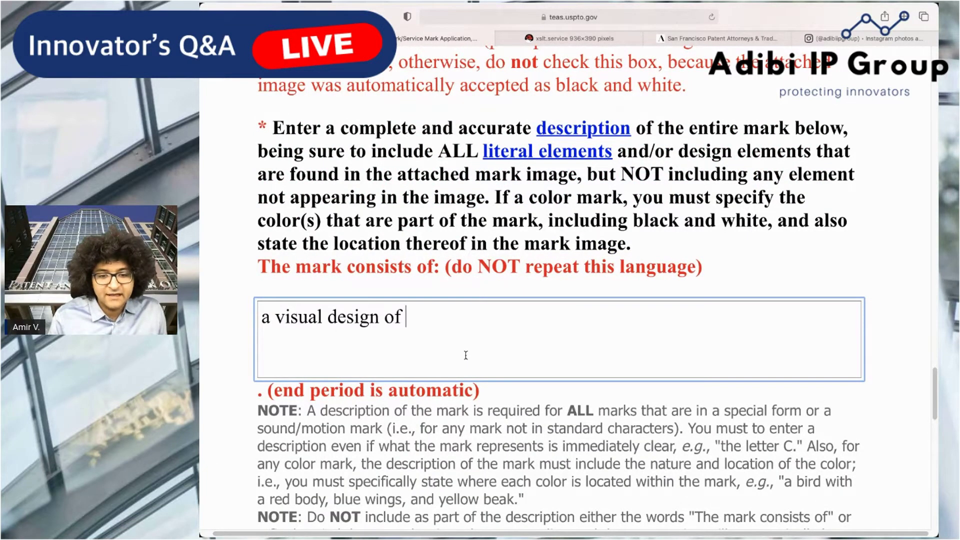
pyautogui.write('a molecule')
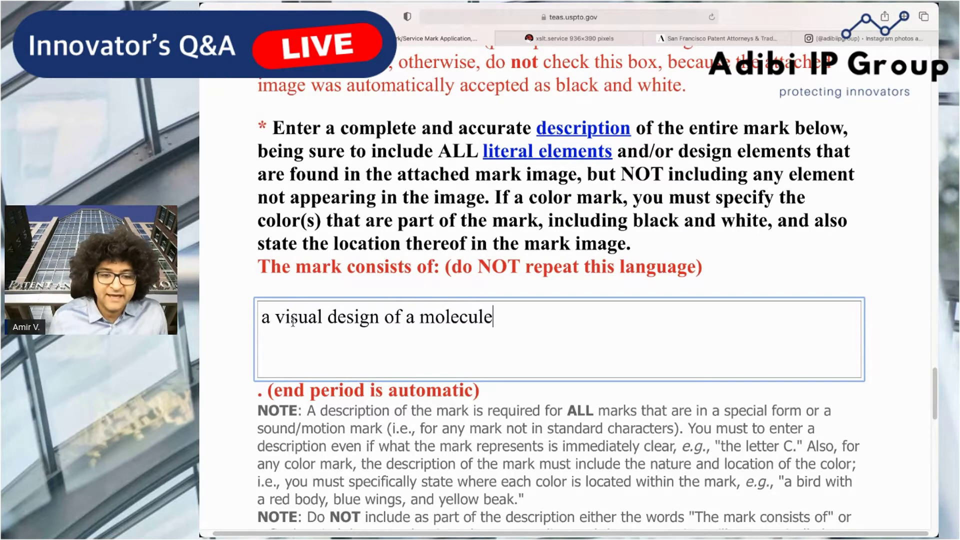
pyautogui.click(278, 318)
pyautogui.press('BackSpace')
pyautogui.press('BackSpace')
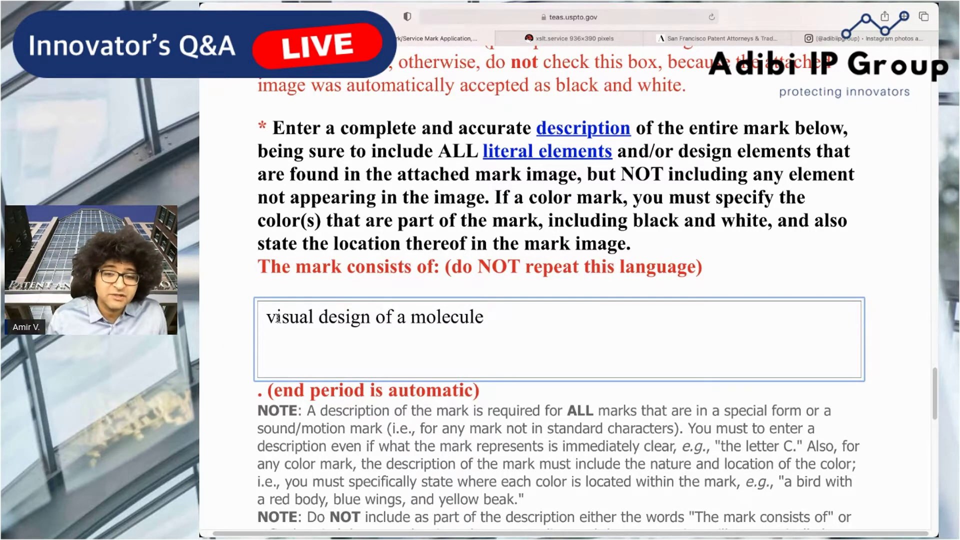
pyautogui.write('a')
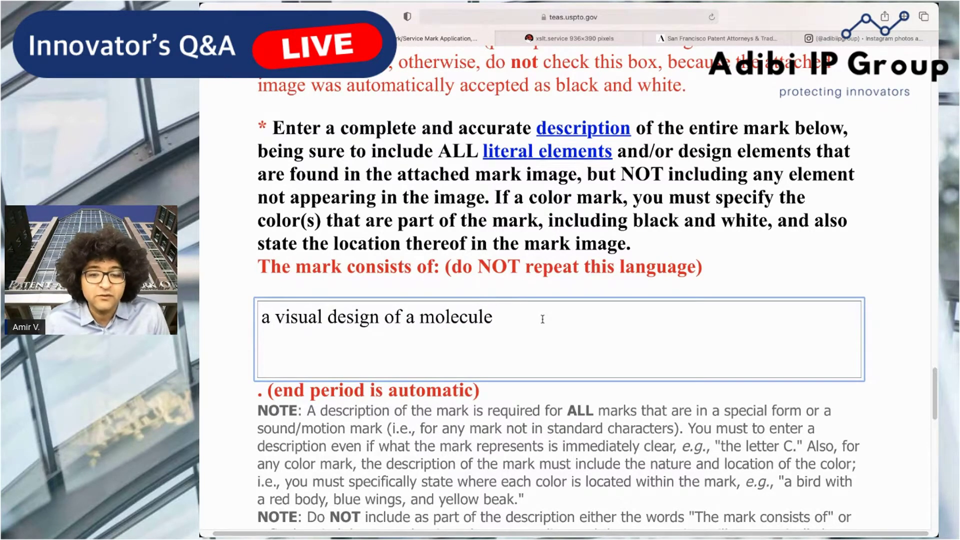
# Submit the mark information without displaying the additional statements.
pyautogui.scroll(-1, 543, 319)
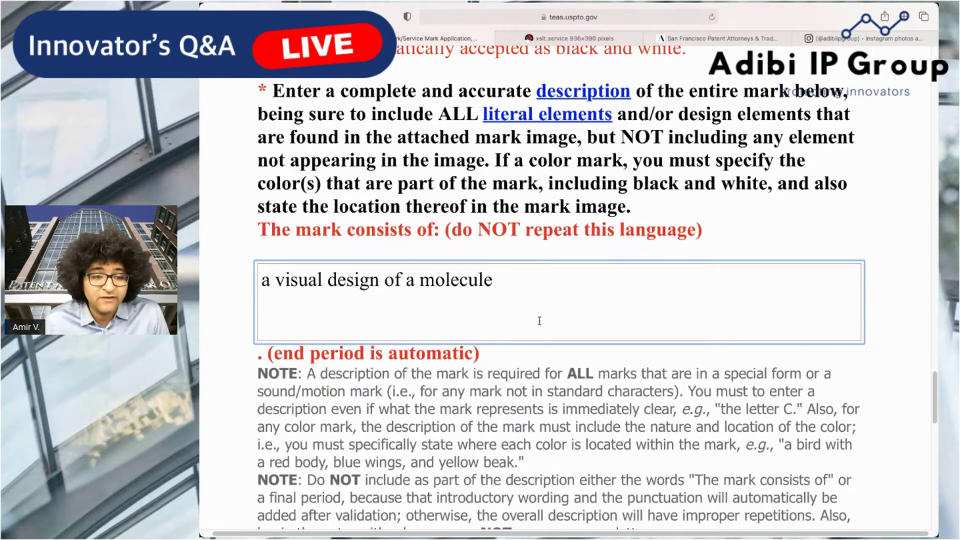
pyautogui.scroll(-5, 540, 321)
pyautogui.scroll(-3, 539, 325)
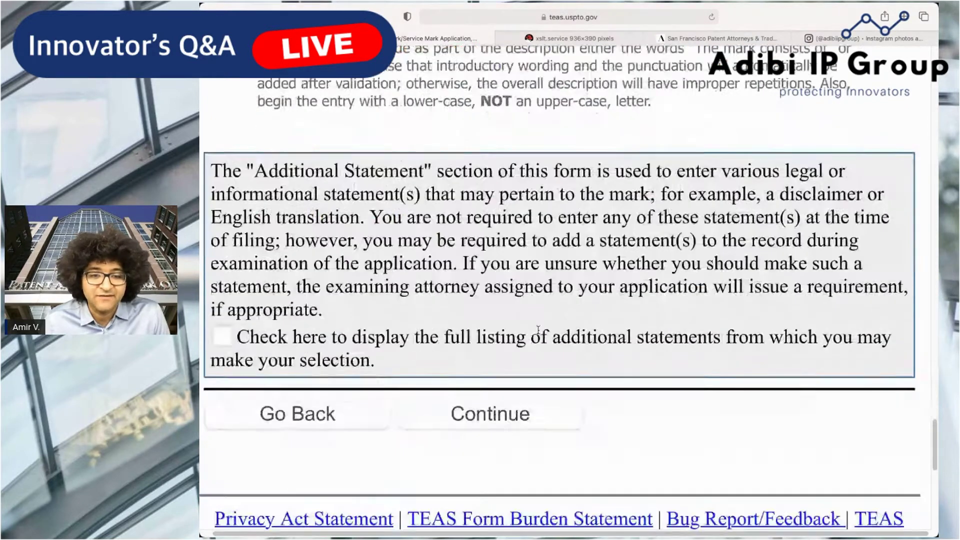
pyautogui.click(540, 403)
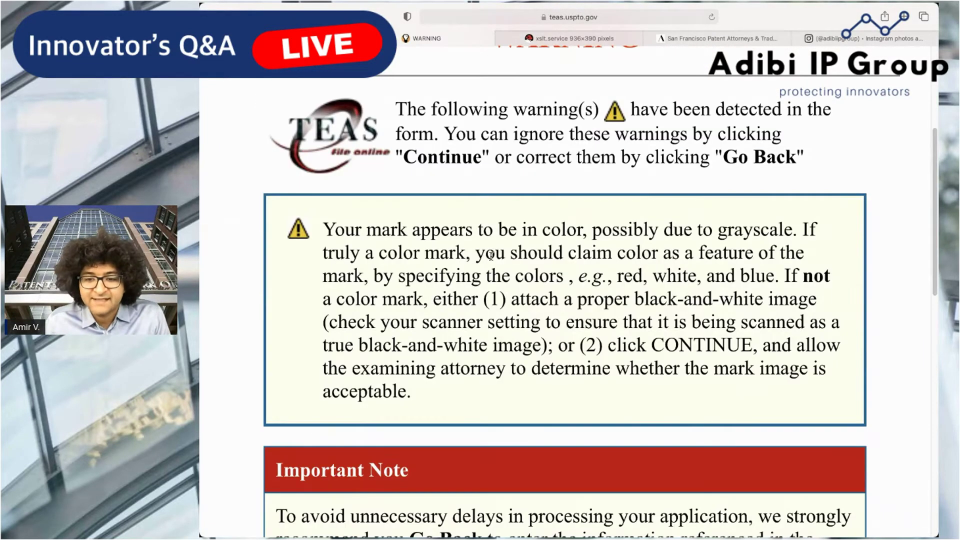
# Read through the mark color warning and go back to the mark information page to correct the image.
pyautogui.scroll(-1, 442, 310)
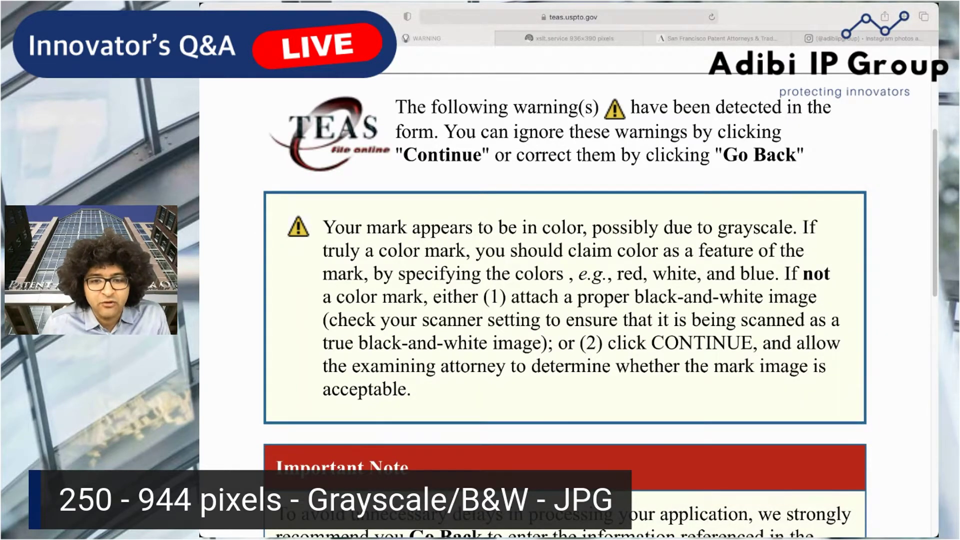
pyautogui.scroll(-15, 440, 338)
pyautogui.scroll(5, 440, 330)
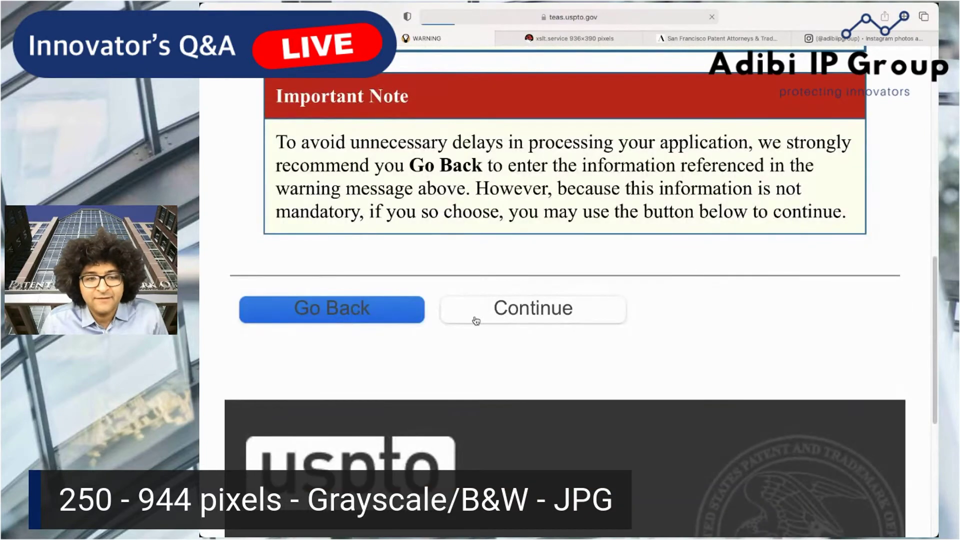
pyautogui.click(473, 318)
# Replace the mark image by choosing and attaching the file AIPG-T02 logo.jpg.
pyautogui.scroll(-10, 424, 342)
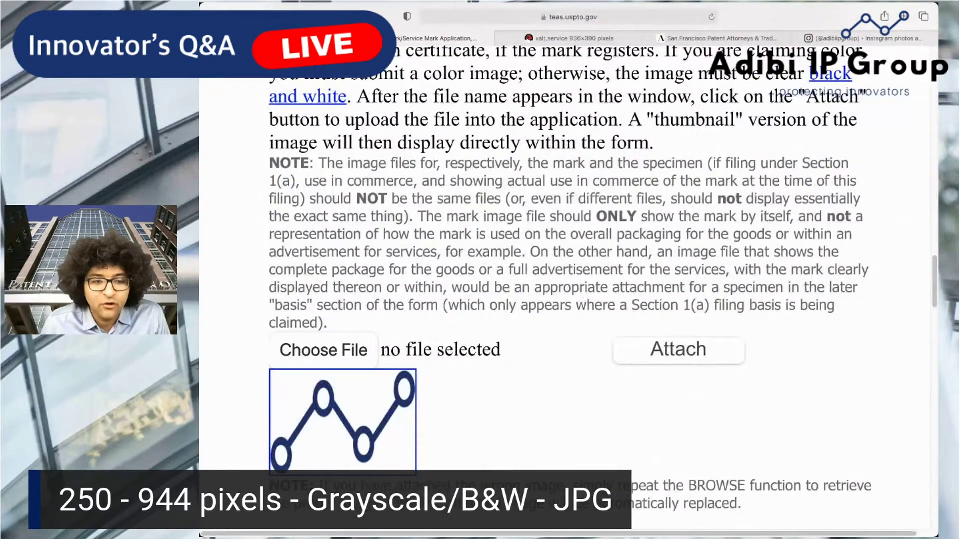
pyautogui.click(337, 347)
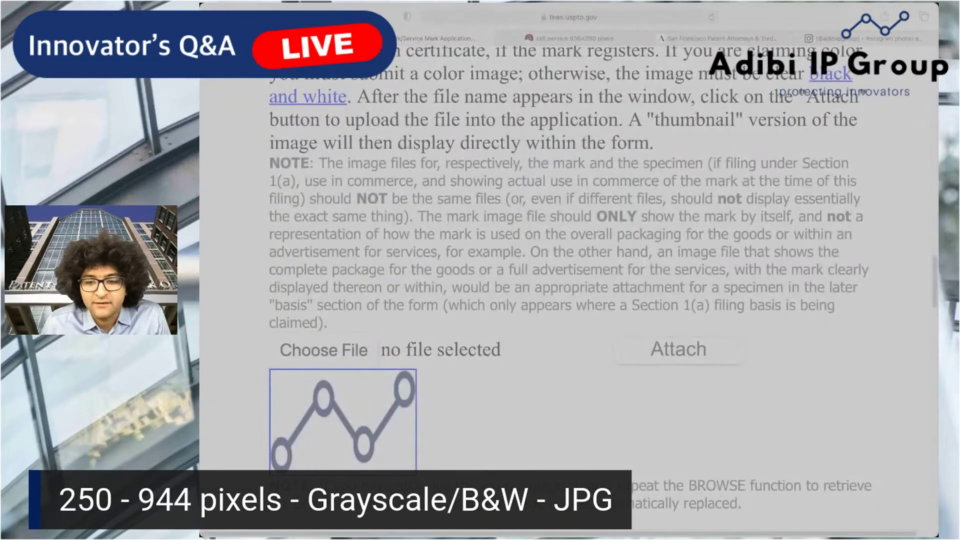
pyautogui.click(771, 354)
pyautogui.click(690, 350)
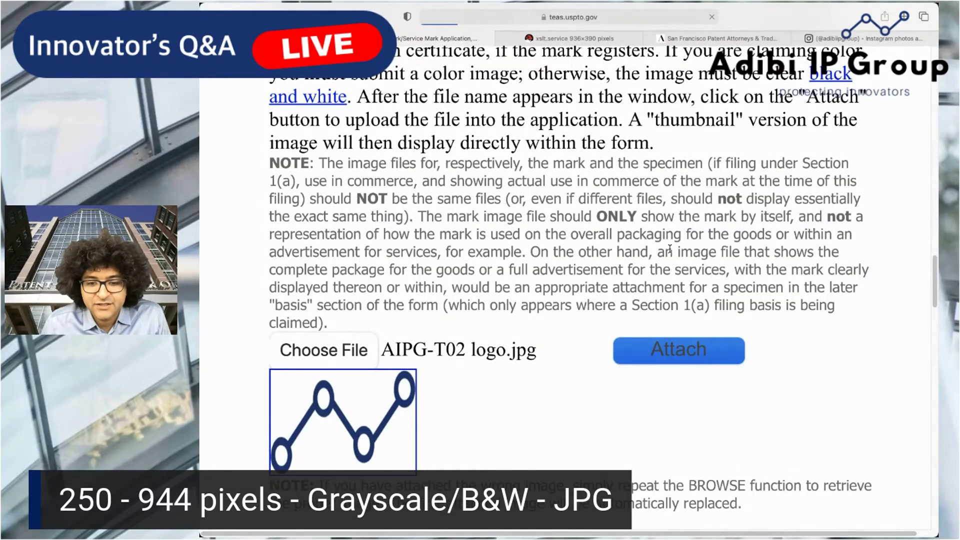
# Check the new thumbnail, color statement and mark description, and continue to the goods/services and filing basis section.
pyautogui.scroll(-10, 500, 319)
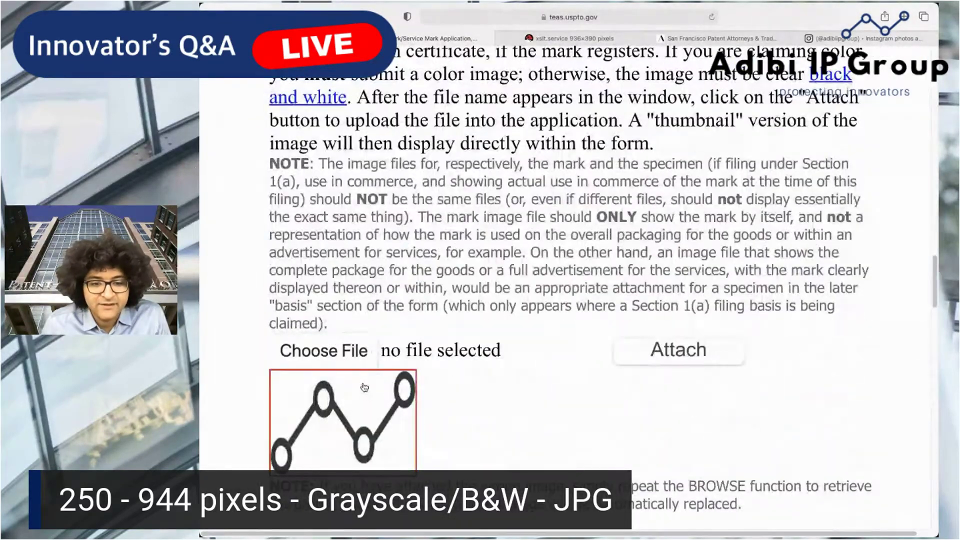
pyautogui.scroll(-10, 367, 395)
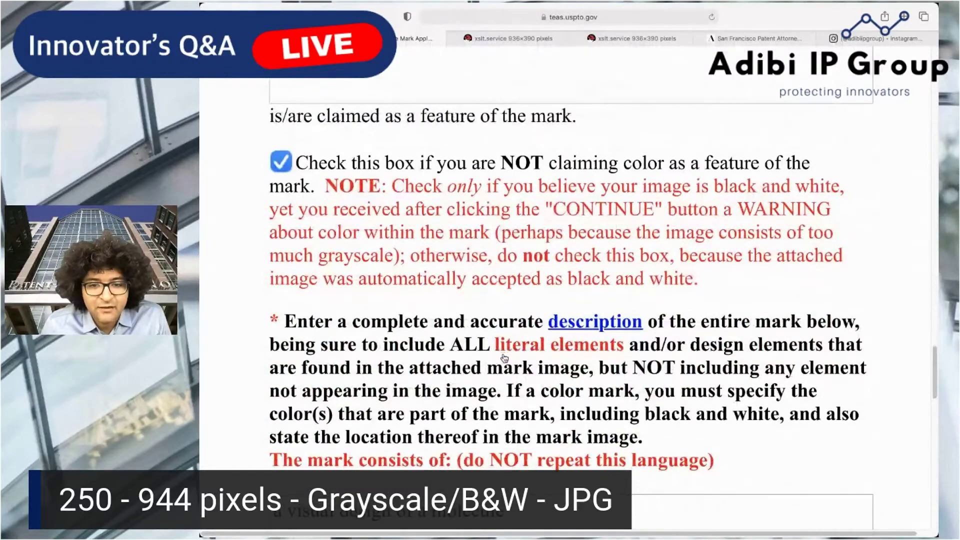
pyautogui.scroll(-3, 395, 408)
pyautogui.click(520, 397)
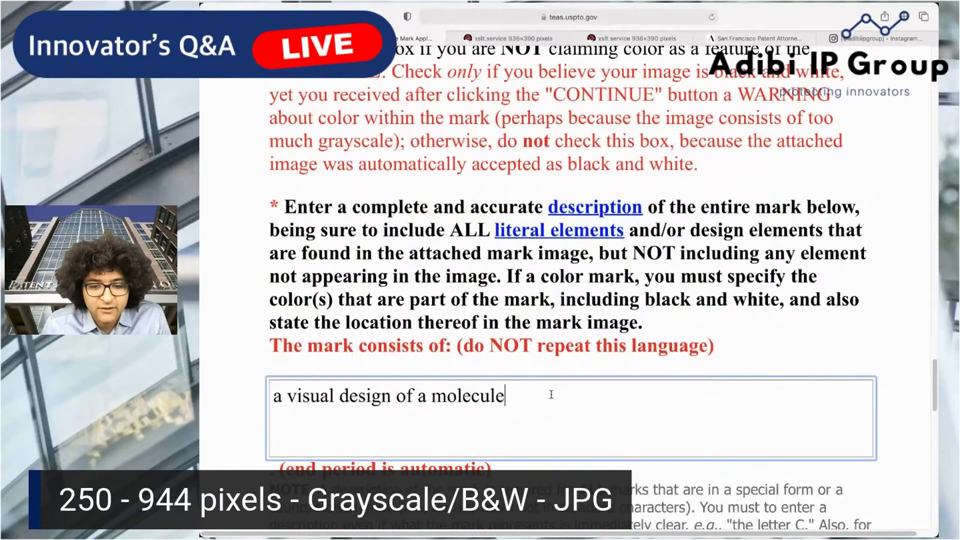
pyautogui.scroll(-10, 549, 394)
pyautogui.click(497, 170)
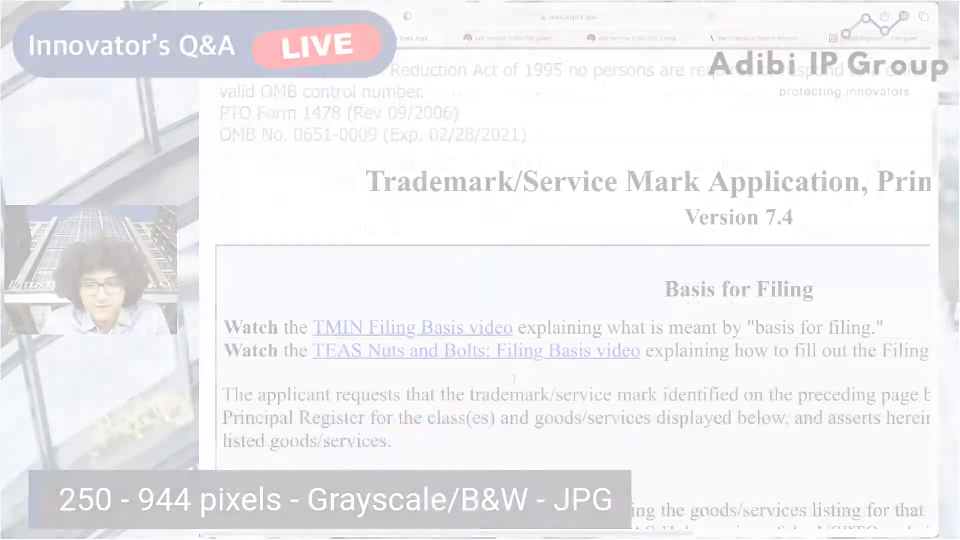
# Examine the goods/services entries in classes 045 and 041, including their descriptions and assigned filing basis.
pyautogui.scroll(-8, 515, 380)
pyautogui.scroll(-5, 514, 381)
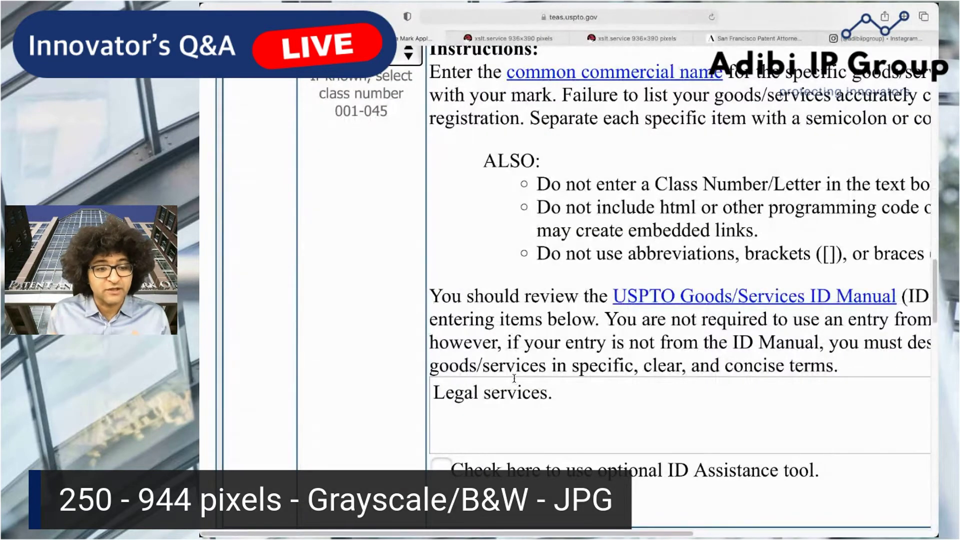
pyautogui.scroll(2, 447, 188)
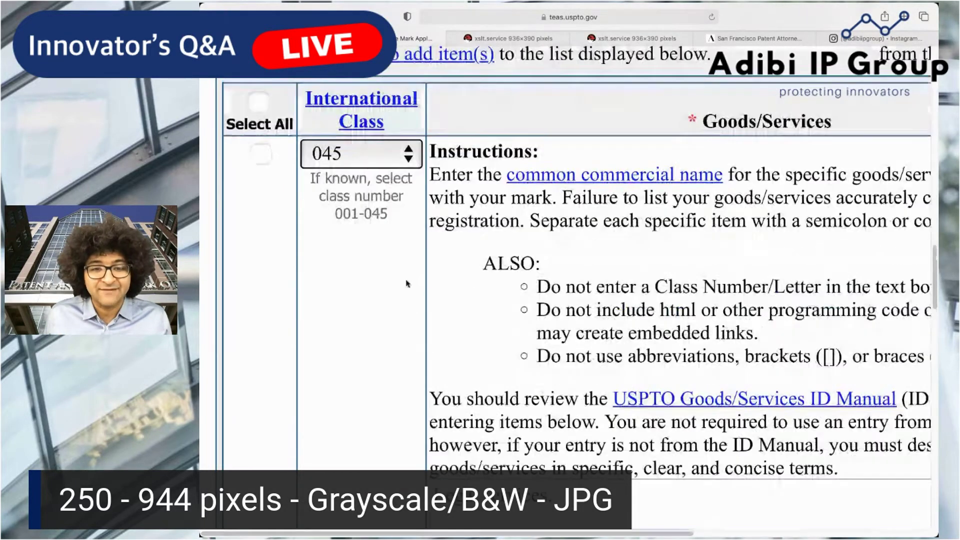
pyautogui.scroll(-2, 431, 299)
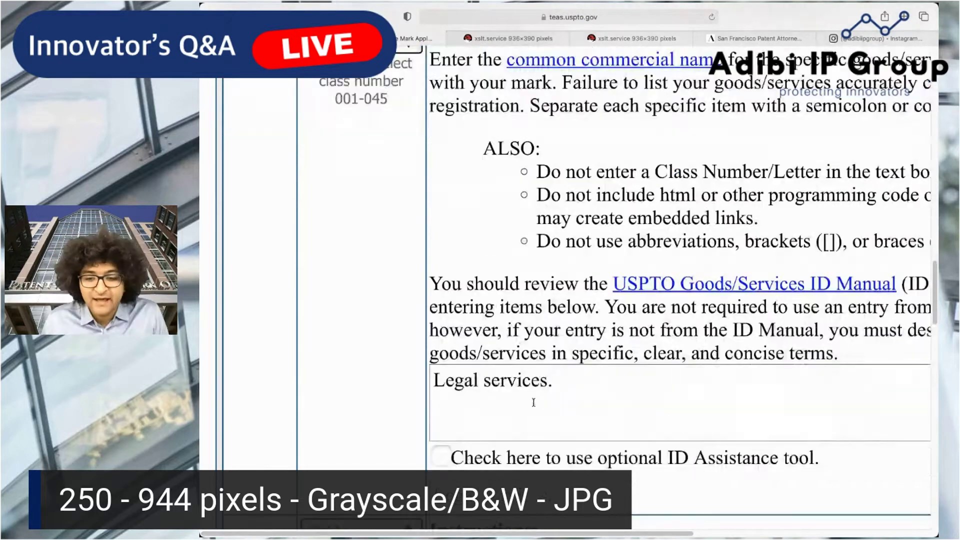
pyautogui.hscroll(6, 431, 299)
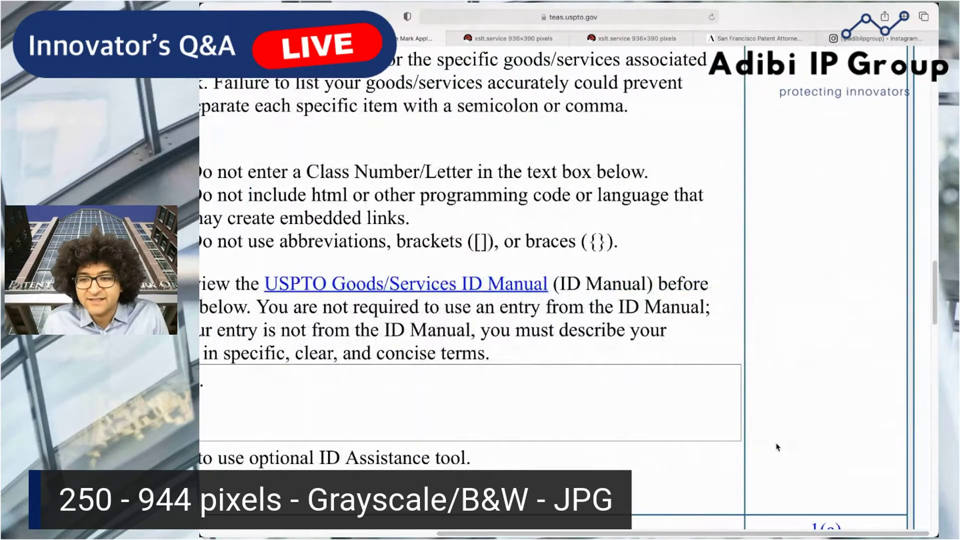
pyautogui.scroll(2, 726, 466)
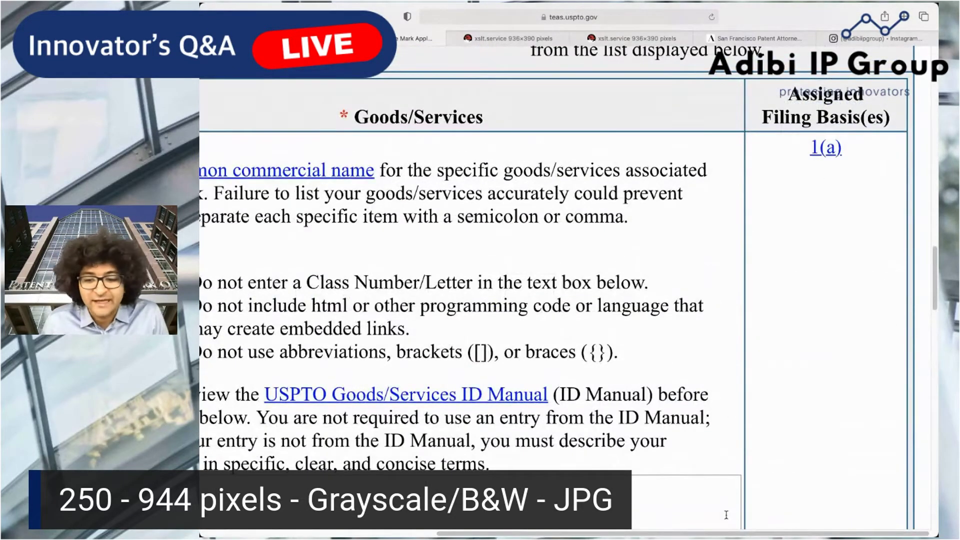
pyautogui.scroll(-7, 481, 452)
pyautogui.hscroll(-6, 481, 452)
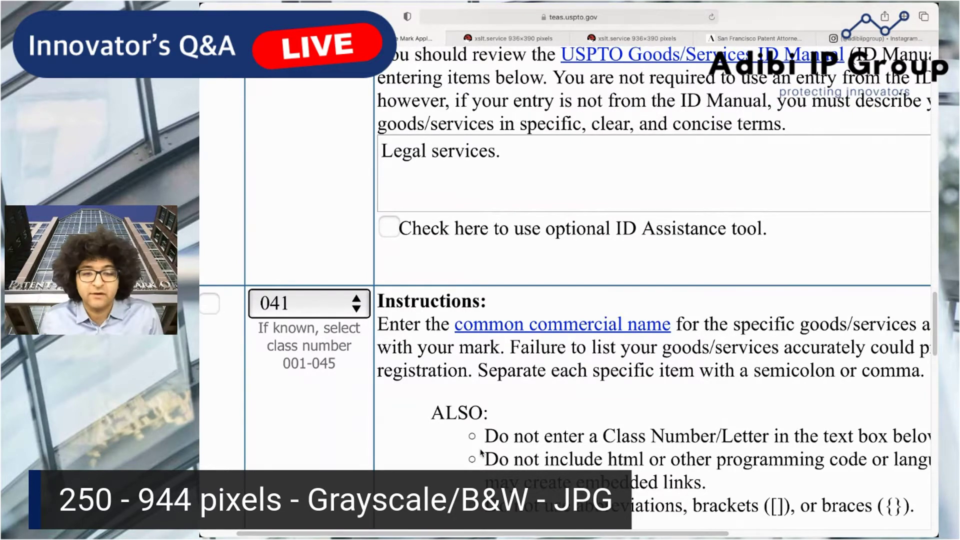
pyautogui.scroll(-6, 481, 453)
pyautogui.scroll(-11, 609, 376)
pyautogui.scroll(8, 512, 439)
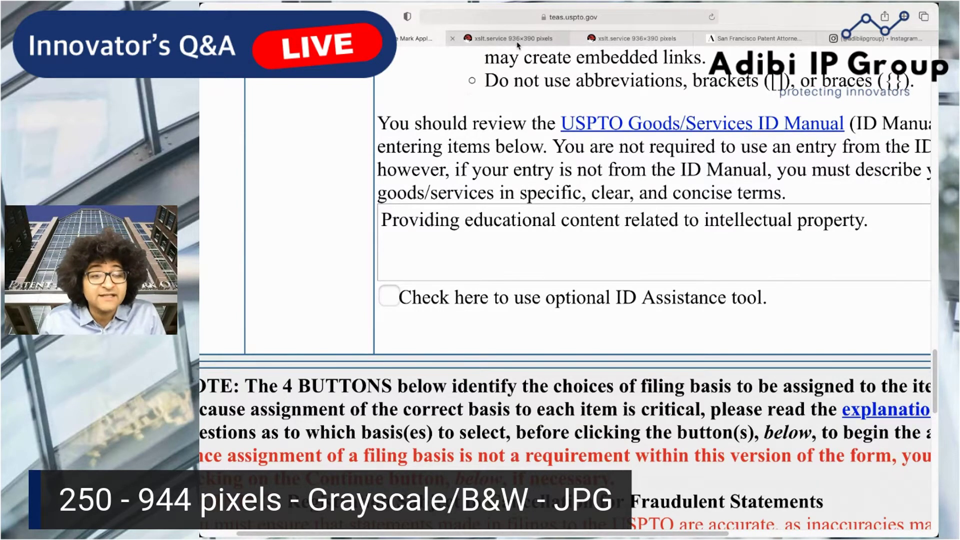
# View the firm's website and the full-size logo image in their tabs, and return to the trademark application form.
pyautogui.click(737, 40)
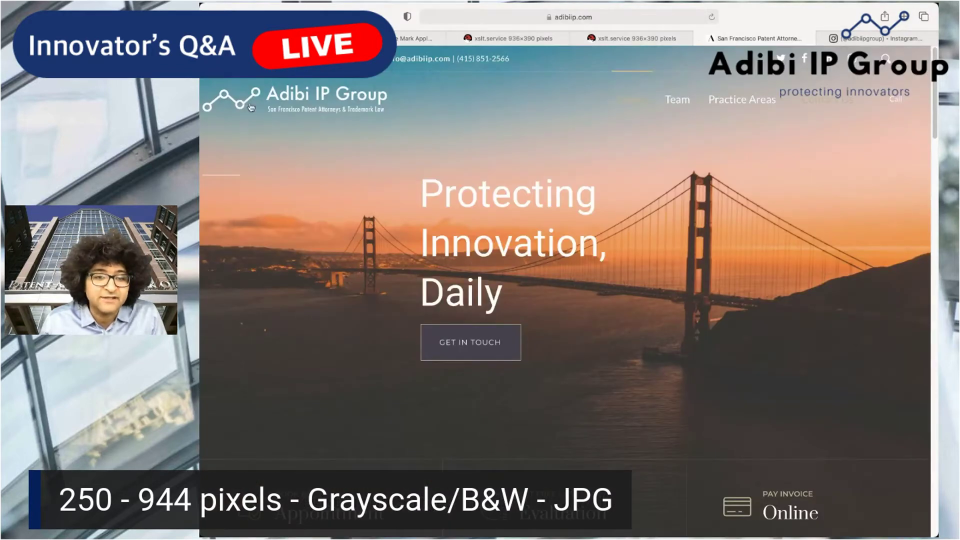
pyautogui.click(504, 40)
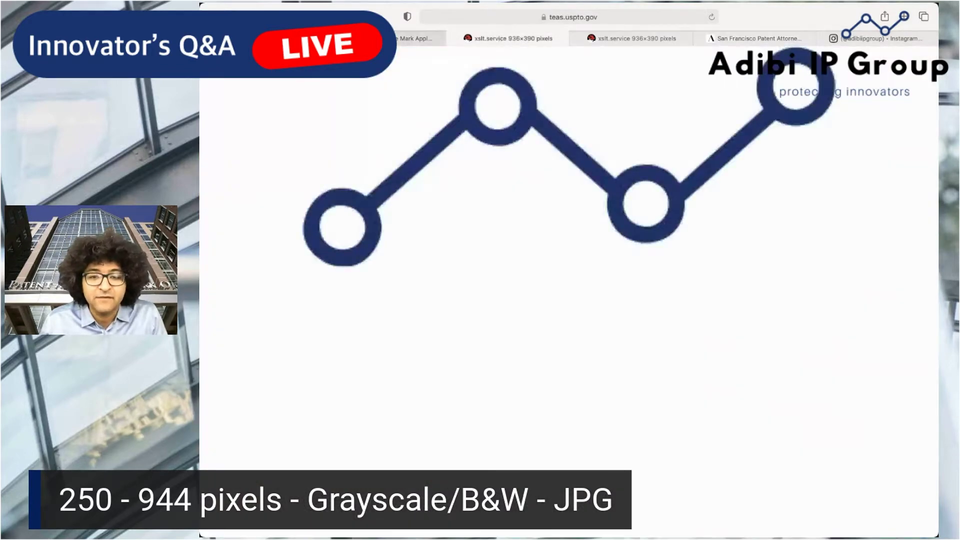
pyautogui.click(386, 40)
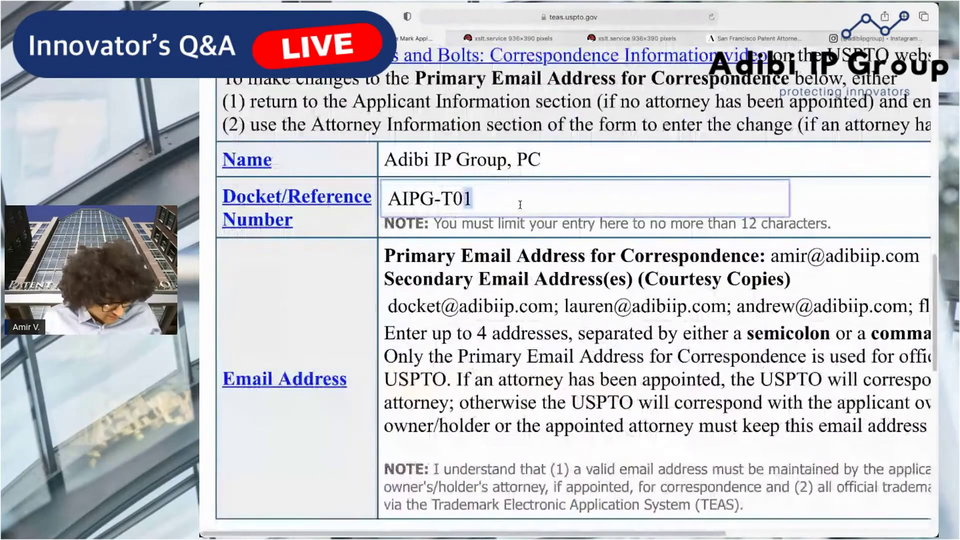
# Proceed past the correspondence information to the fee and signature sections of the application.
pyautogui.scroll(-3, 531, 244)
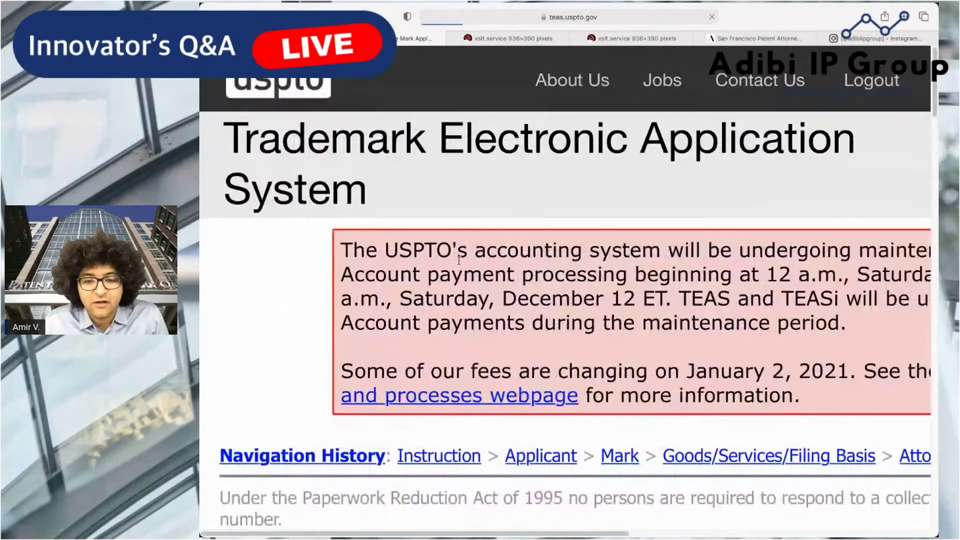
pyautogui.scroll(-15, 575, 300)
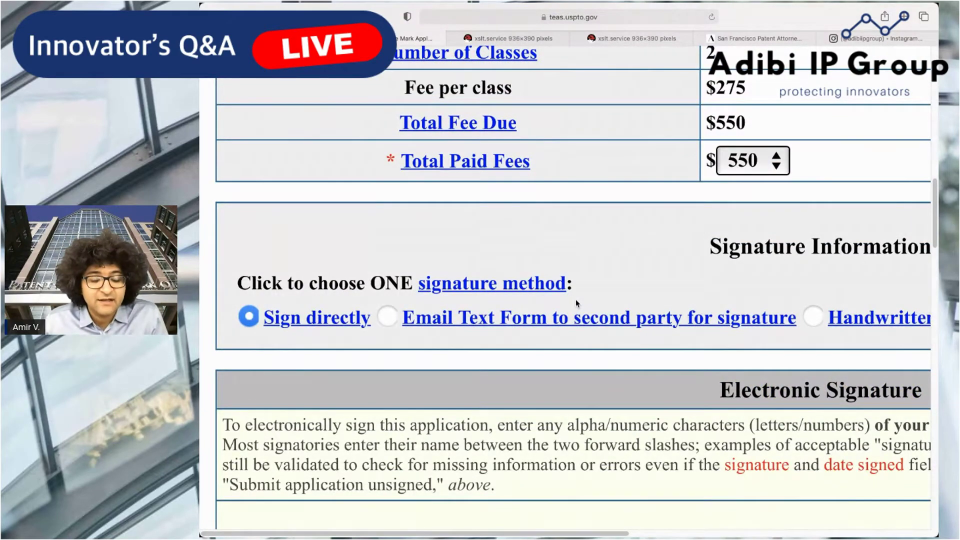
# Acknowledge the declaration statements on filing basis, others' rights, evidentiary support and willful false statements in the electronic signature section.
pyautogui.scroll(-3, 574, 298)
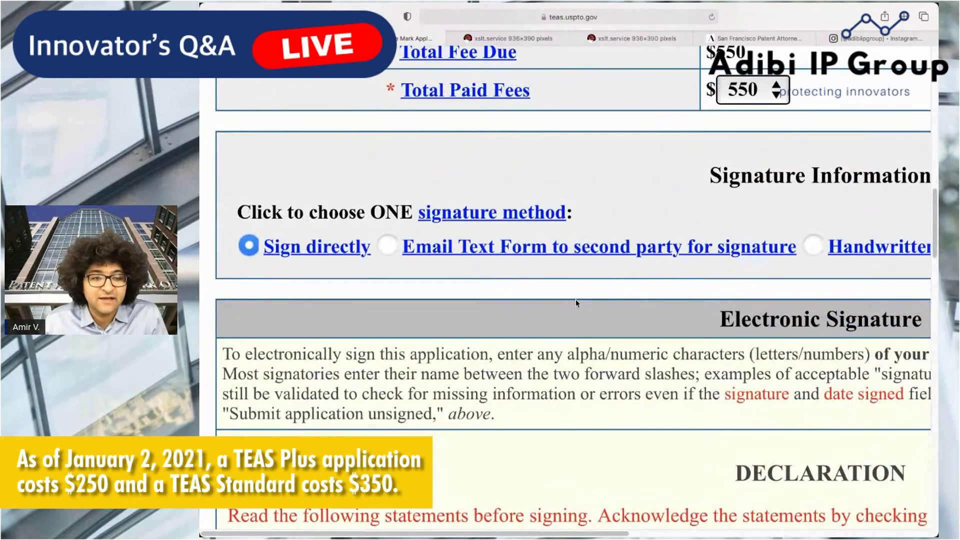
pyautogui.scroll(-10, 575, 299)
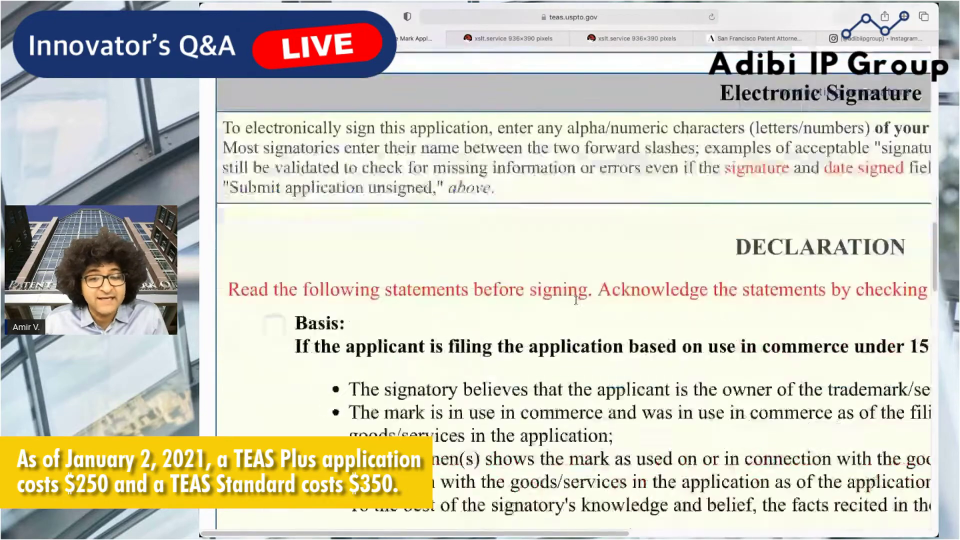
pyautogui.click(277, 255)
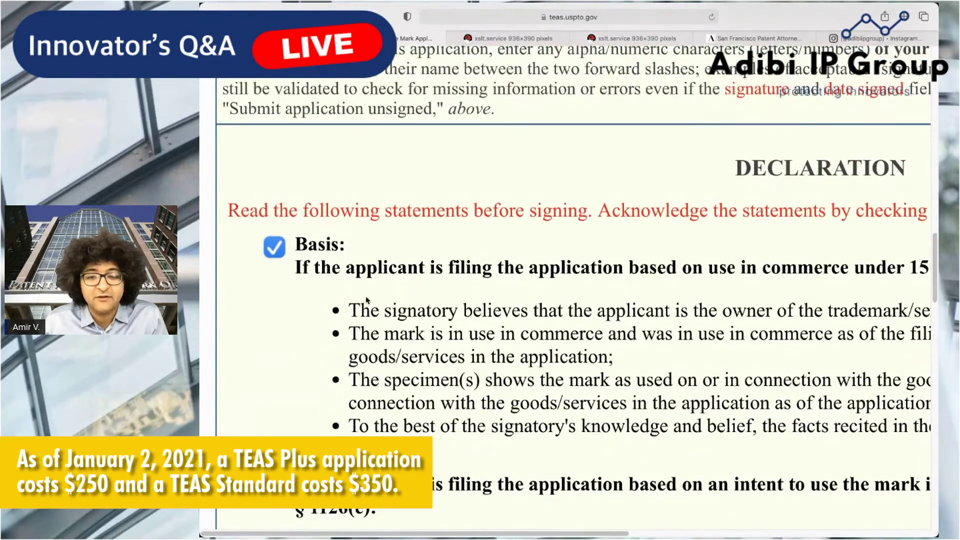
pyautogui.scroll(-8, 289, 383)
pyautogui.click(274, 434)
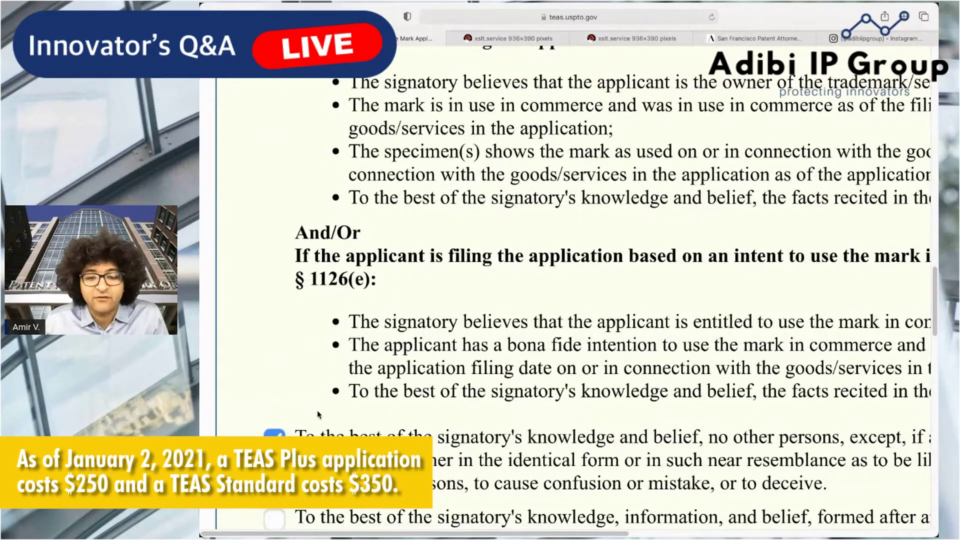
pyautogui.scroll(-2, 310, 420)
pyautogui.click(274, 460)
pyautogui.scroll(-3, 272, 449)
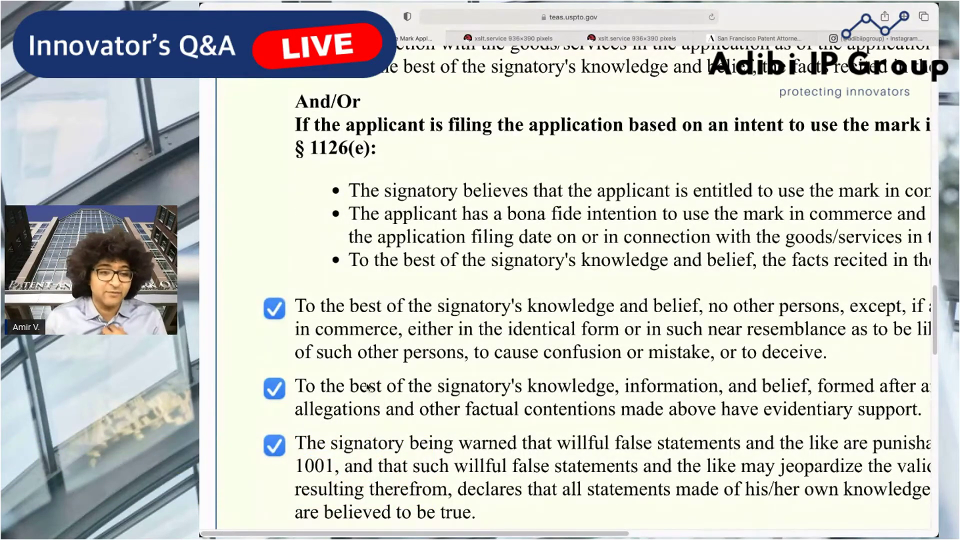
# Sign the declaration with the signatory's name between forward slashes, and place the cursor in the signatory's position field.
pyautogui.press('Tab')
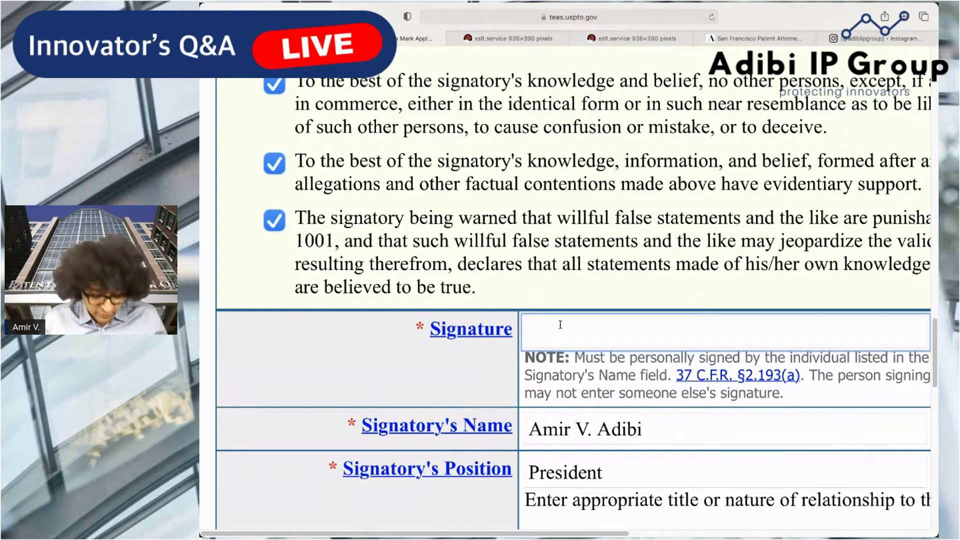
pyautogui.write('/Amir V. Adibi/')
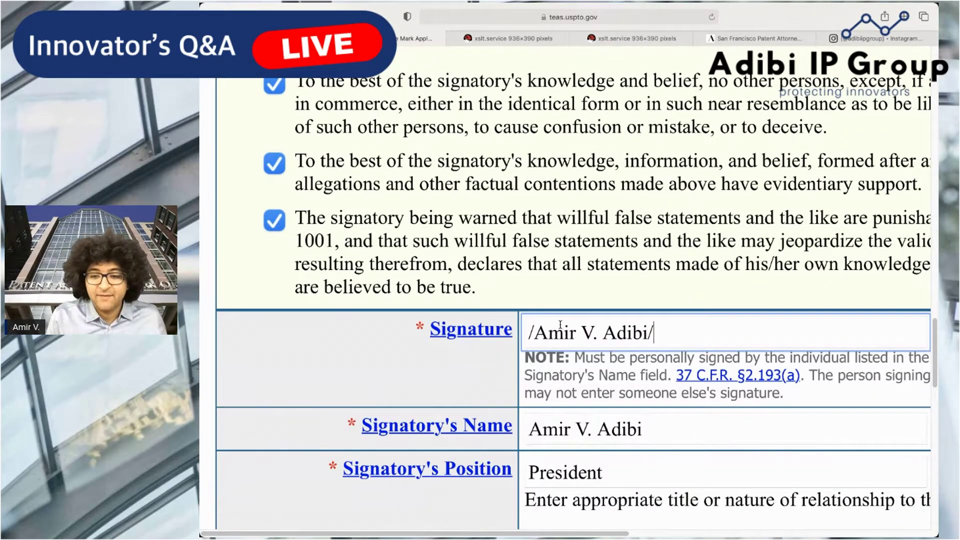
pyautogui.scroll(-2, 576, 339)
pyautogui.click(626, 406)
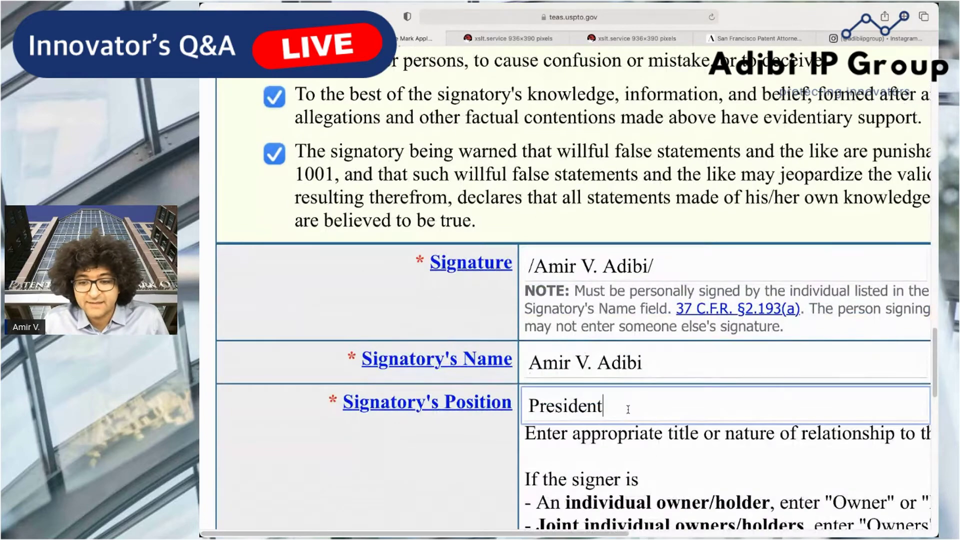
# Go over the signatory's position instructions and the date signed field, and validate the application.
pyautogui.scroll(-5, 628, 408)
pyautogui.scroll(3, 628, 409)
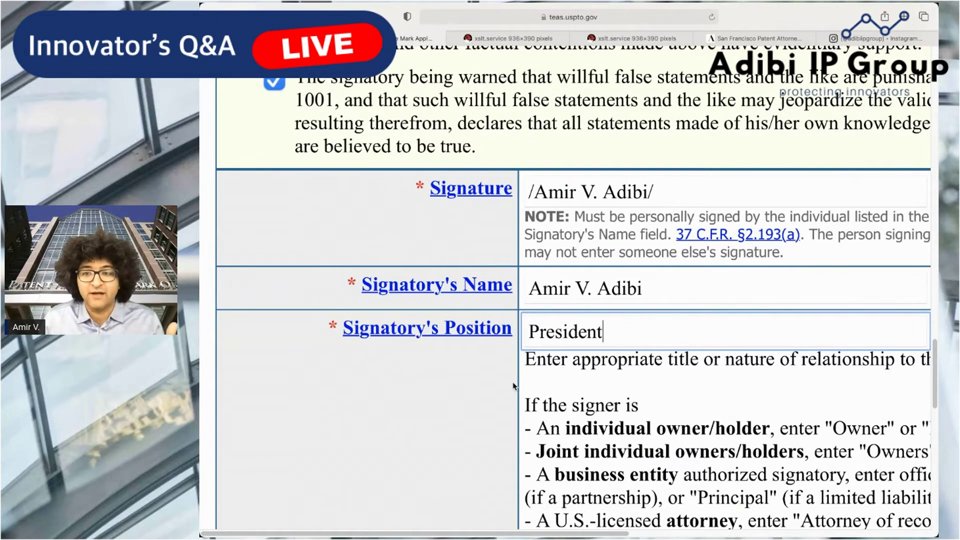
pyautogui.scroll(-5, 516, 384)
pyautogui.scroll(10, 790, 460)
pyautogui.hscroll(6, 789, 460)
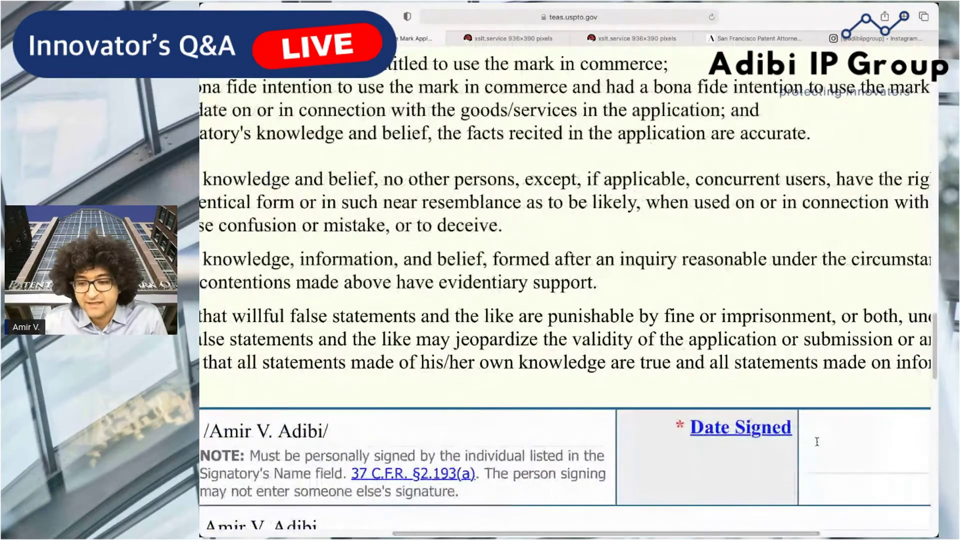
pyautogui.scroll(-3, 821, 437)
pyautogui.scroll(-3, 466, 411)
pyautogui.hscroll(-5, 466, 411)
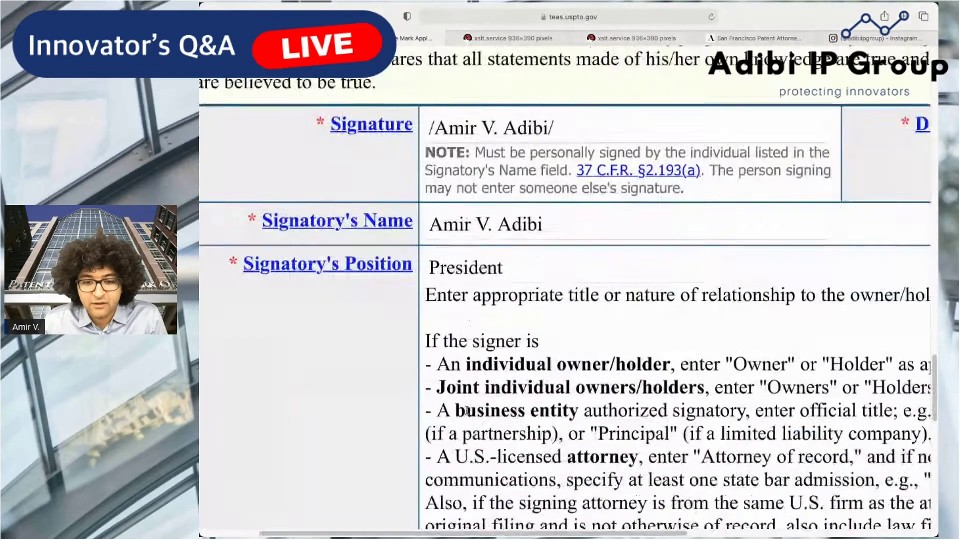
pyautogui.scroll(-3, 466, 411)
pyautogui.click(562, 475)
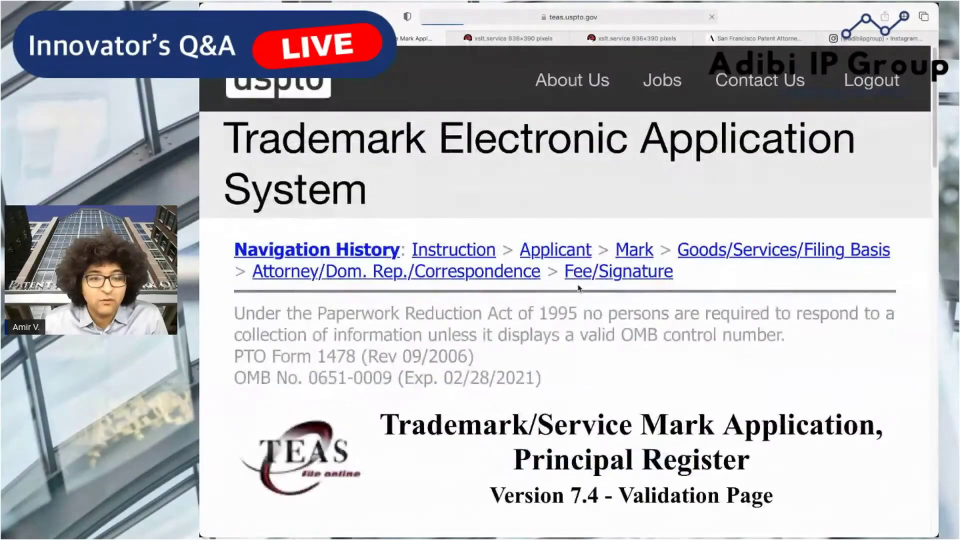
# Read the validation page's instructions for reviewing application data, and open the table of the data as entered.
pyautogui.scroll(-3, 440, 290)
pyautogui.scroll(-3, 442, 306)
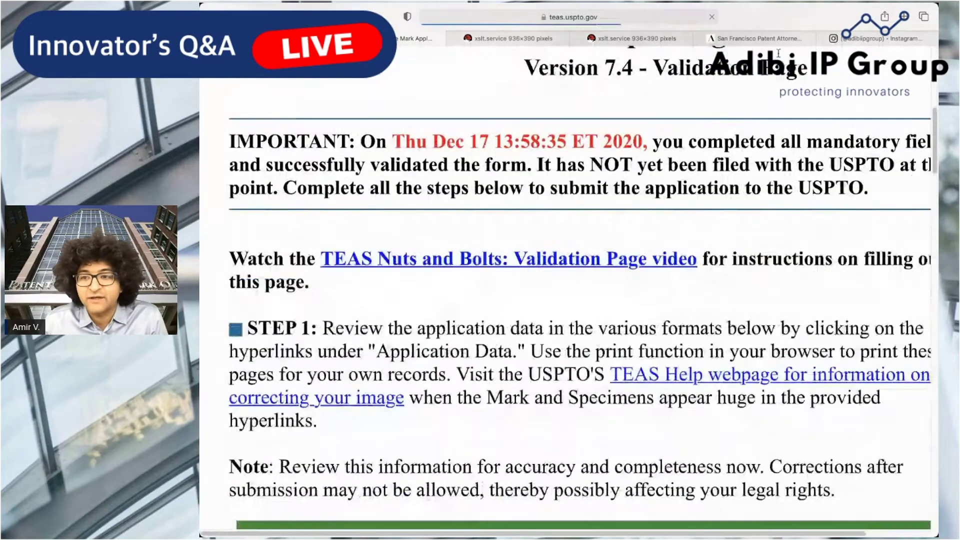
pyautogui.scroll(-2, 441, 306)
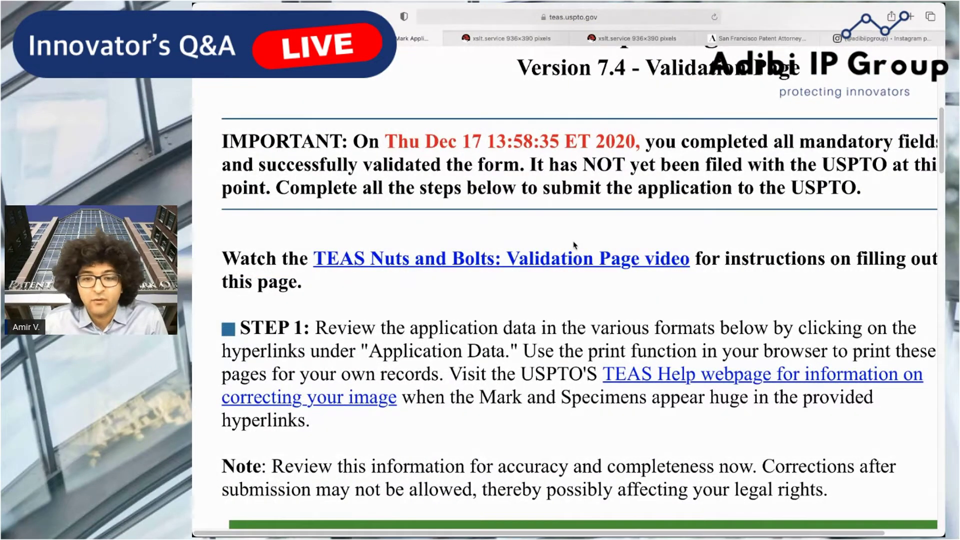
pyautogui.scroll(-6, 582, 245)
pyautogui.click(290, 262)
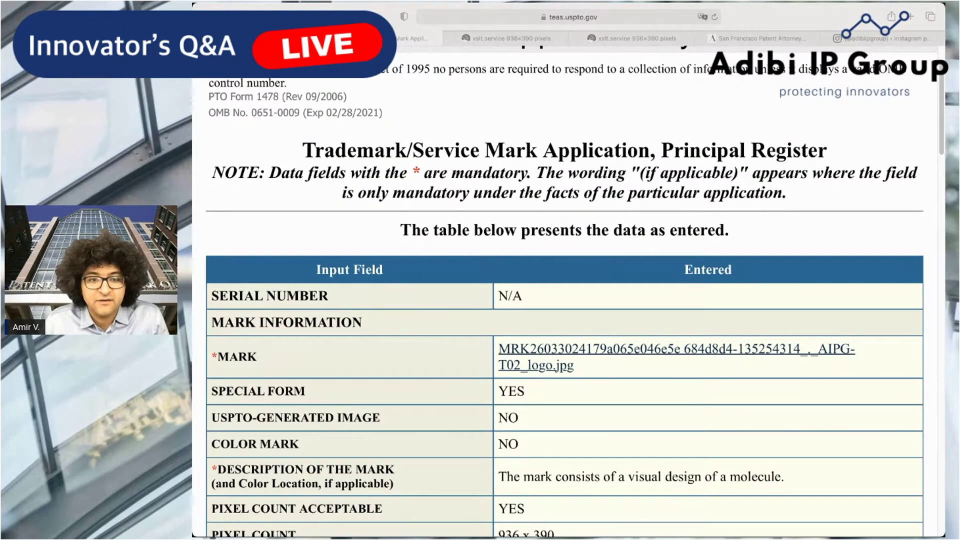
# Review the mark and applicant information, highlighting the pixel count, the mark description and the owner of the mark.
pyautogui.scroll(-4, 506, 314)
pyautogui.tripleClick(506, 314)
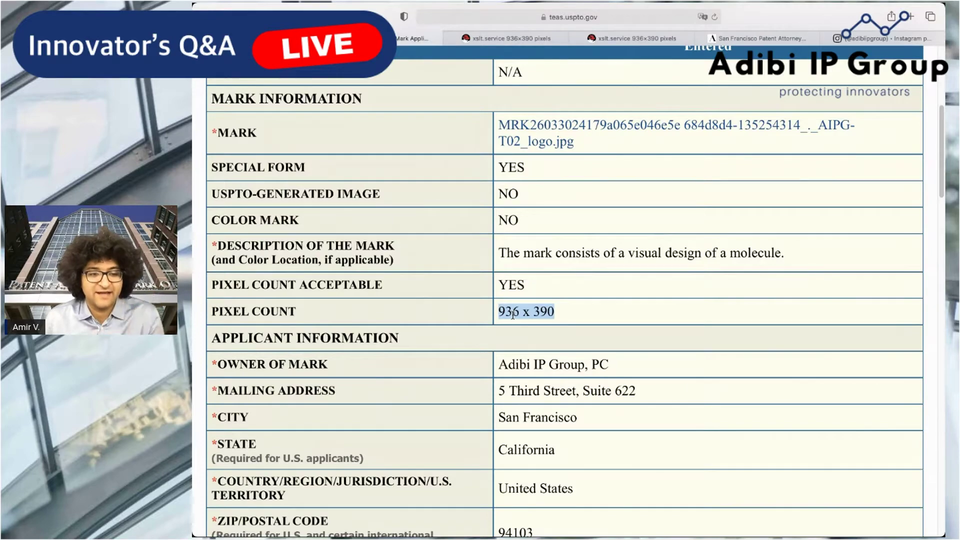
pyautogui.scroll(-2, 623, 328)
pyautogui.moveTo(795, 210); pyautogui.dragTo(540, 203)
pyautogui.scroll(-2, 575, 270)
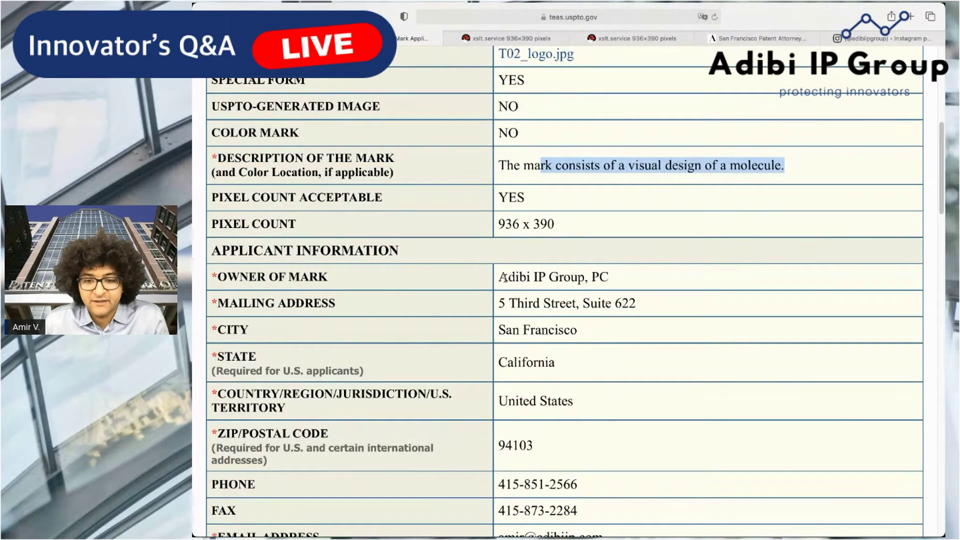
pyautogui.moveTo(508, 278); pyautogui.dragTo(611, 278)
pyautogui.scroll(-7, 648, 320)
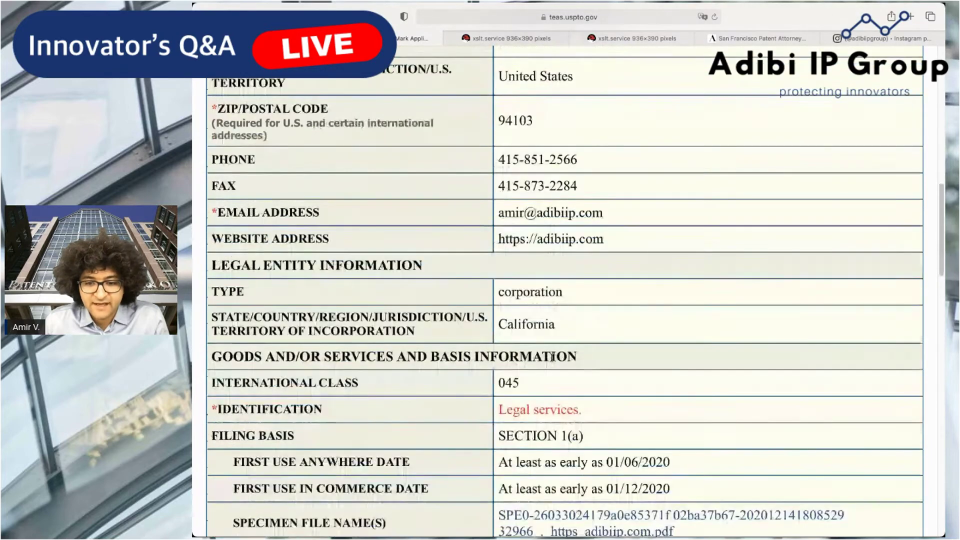
# Review the class 045 entry, highlighting its identification, first use anywhere date and specimen description.
pyautogui.moveTo(583, 354); pyautogui.dragTo(508, 340)
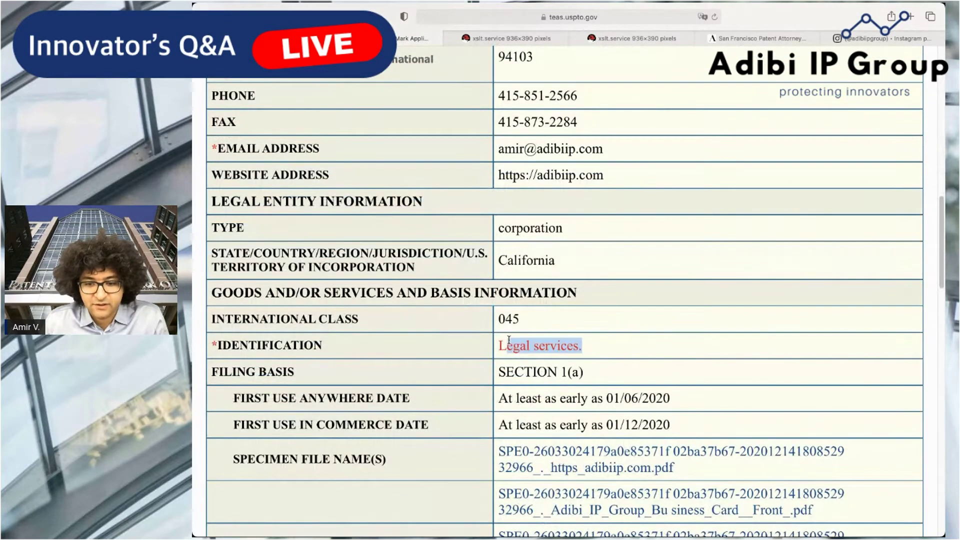
pyautogui.scroll(-1, 609, 404)
pyautogui.moveTo(670, 384); pyautogui.dragTo(498, 376)
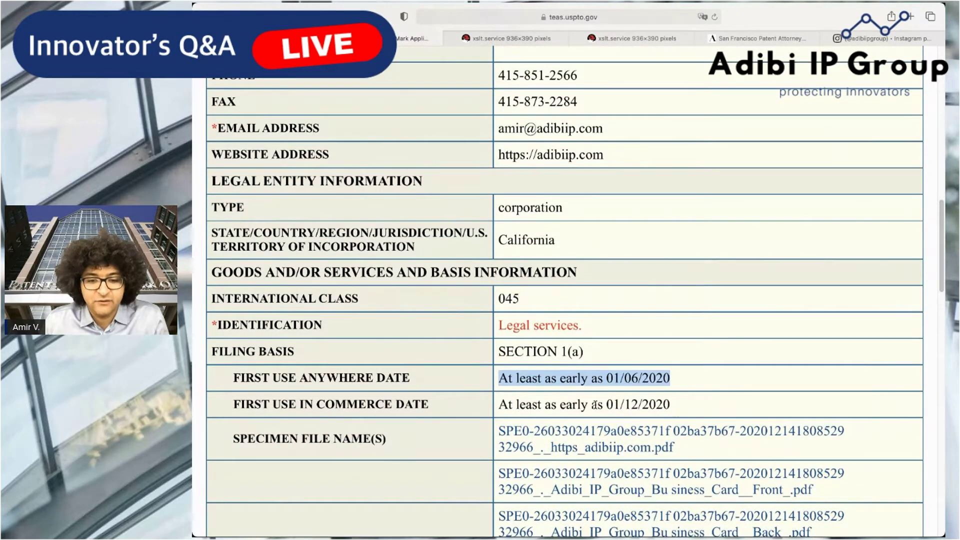
pyautogui.scroll(-1, 595, 405)
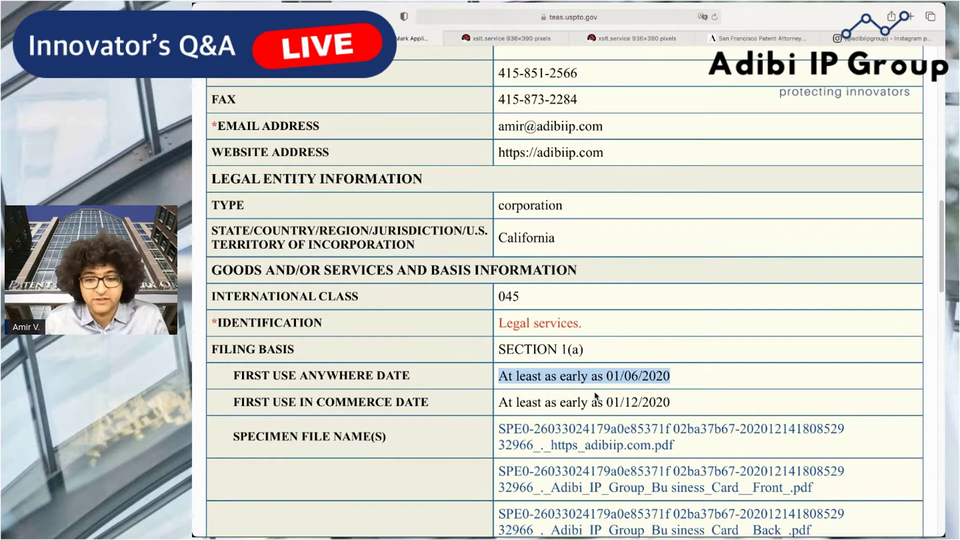
pyautogui.scroll(-5, 595, 395)
pyautogui.scroll(1, 610, 397)
pyautogui.moveTo(748, 433); pyautogui.dragTo(500, 384)
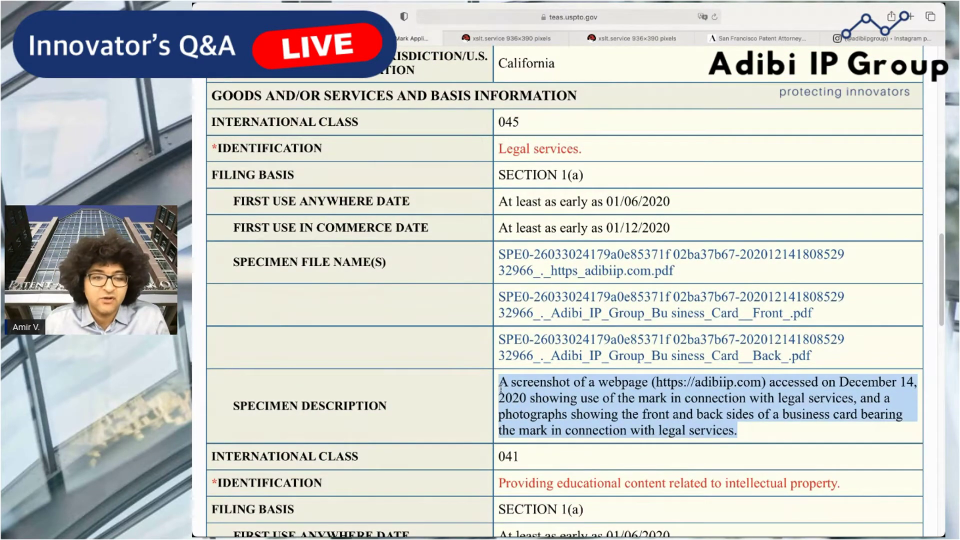
pyautogui.click(494, 399)
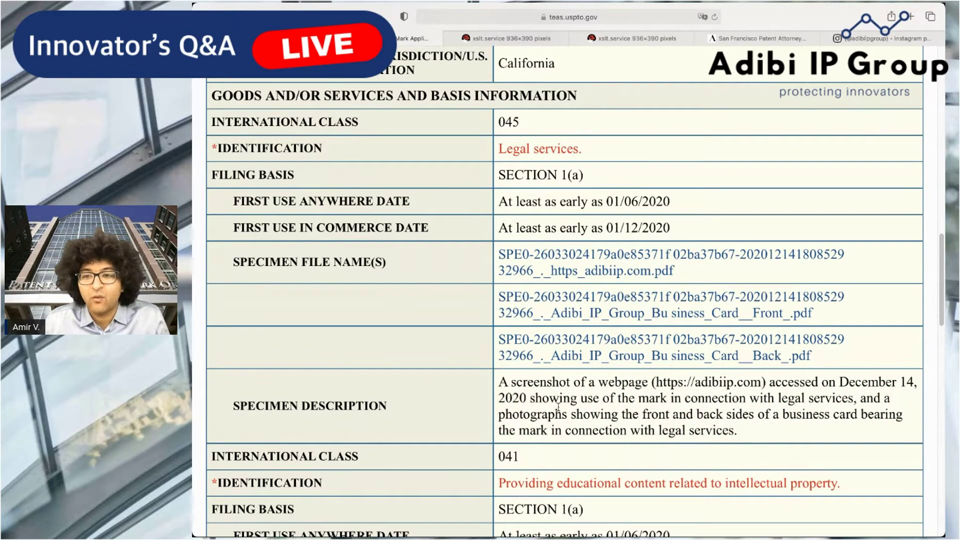
pyautogui.scroll(-1, 550, 409)
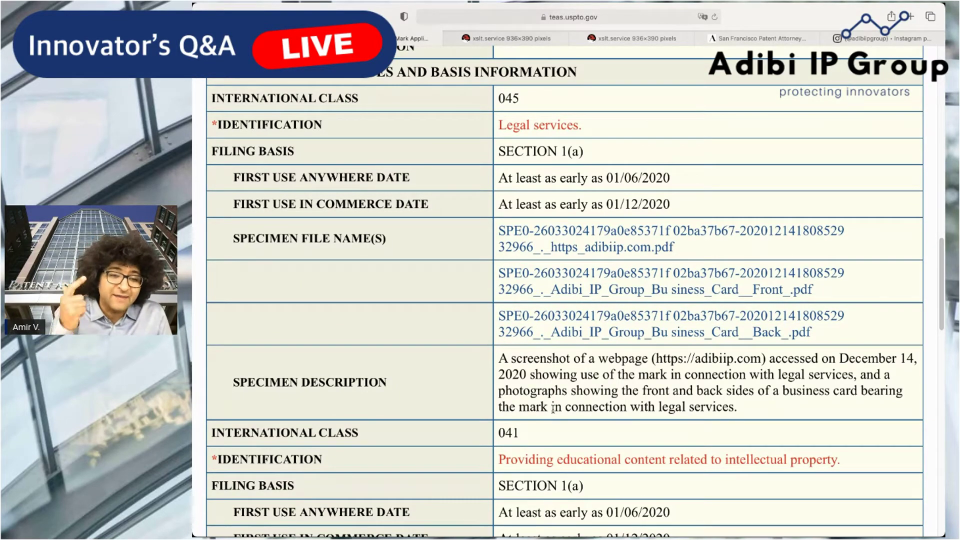
# Compare the class 041 identification, use dates and specimens with the specimen files listed for class 045.
pyautogui.scroll(-8, 552, 408)
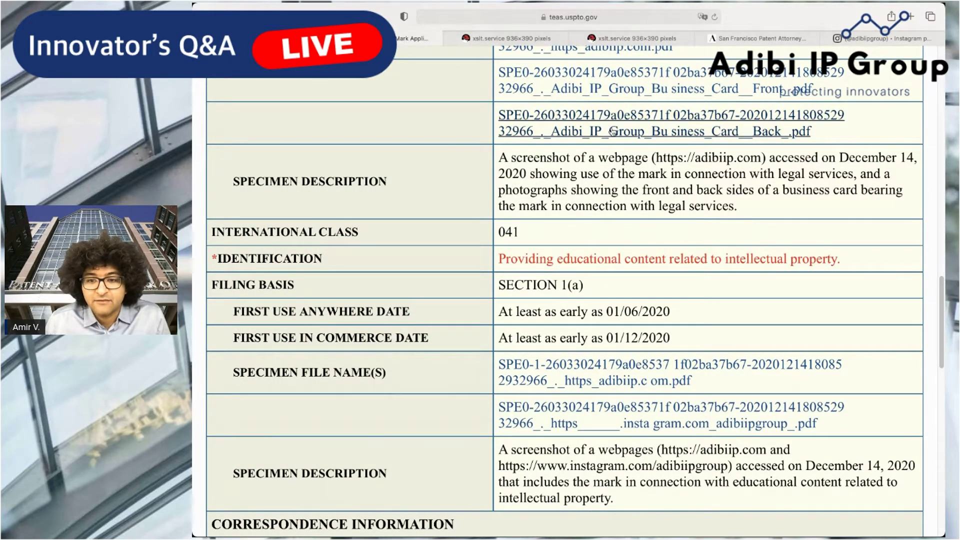
pyautogui.scroll(2, 610, 370)
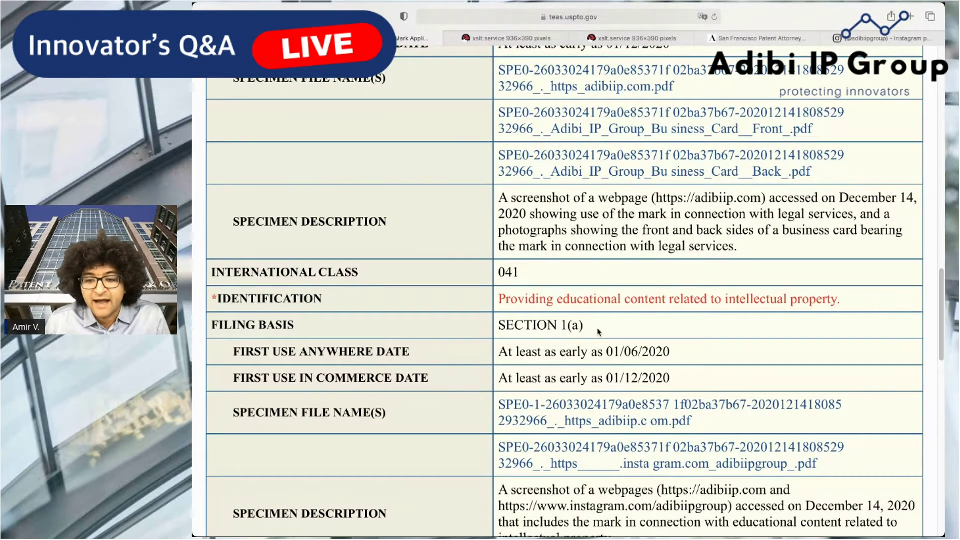
pyautogui.scroll(2, 602, 325)
pyautogui.scroll(1, 612, 329)
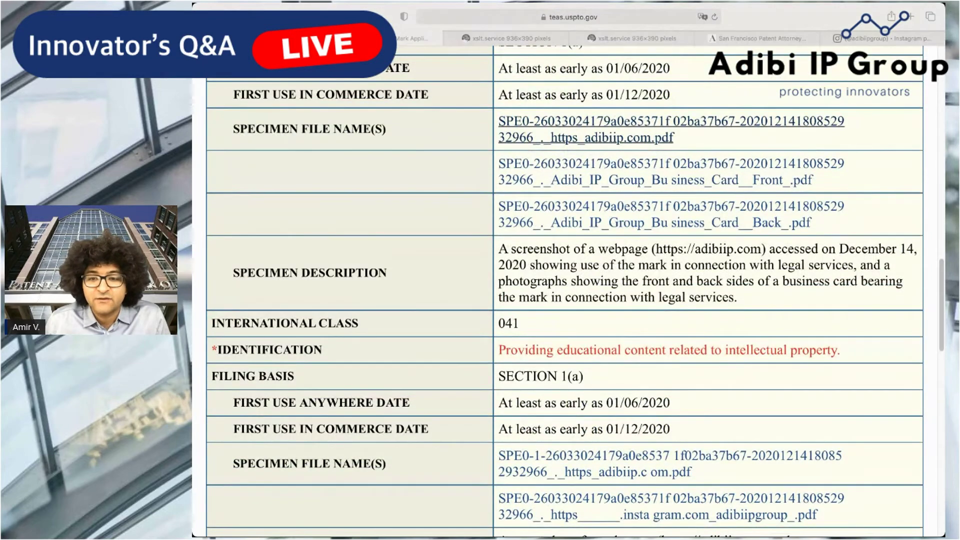
# Check the correspondence, fee and signature information in the entered data, and return to the validation page.
pyautogui.scroll(-10, 532, 397)
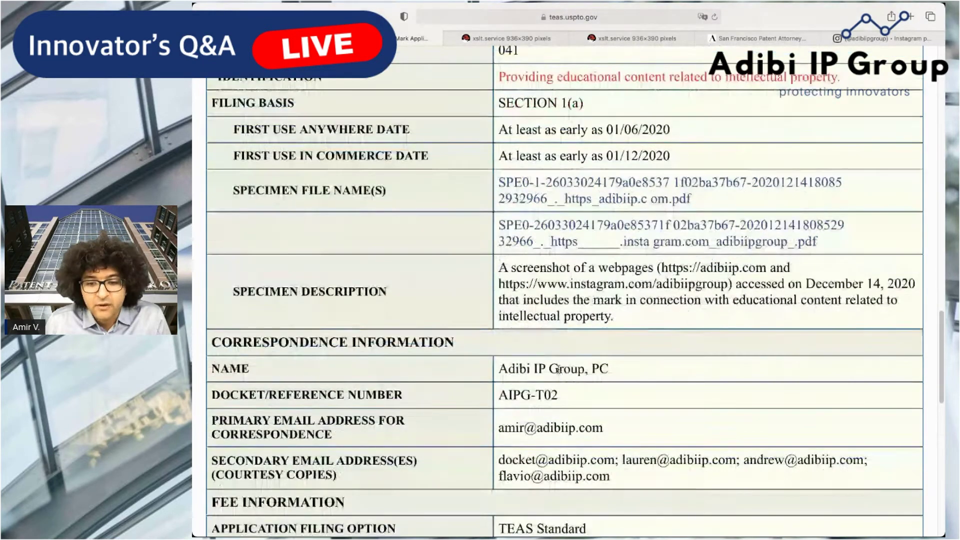
pyautogui.scroll(-5, 532, 398)
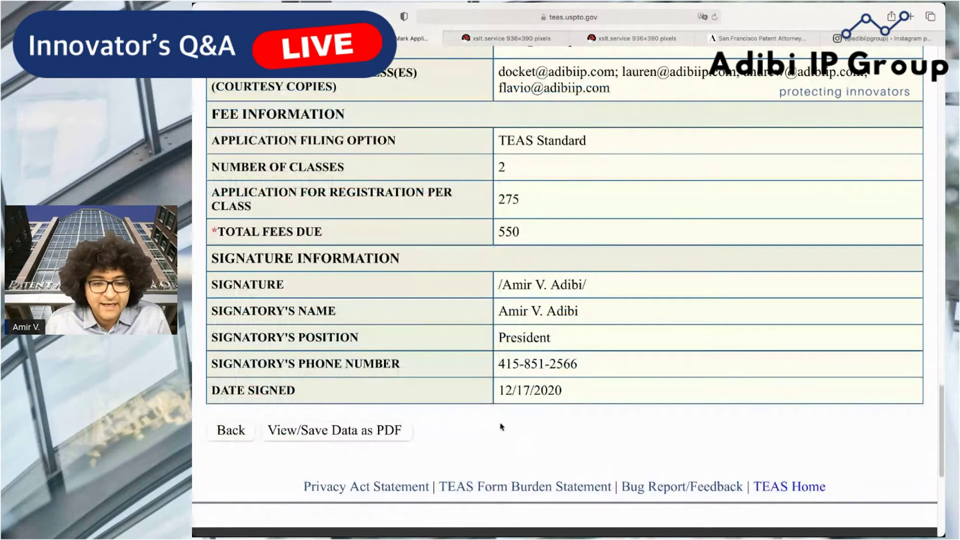
pyautogui.click(247, 430)
pyautogui.scroll(6, 415, 381)
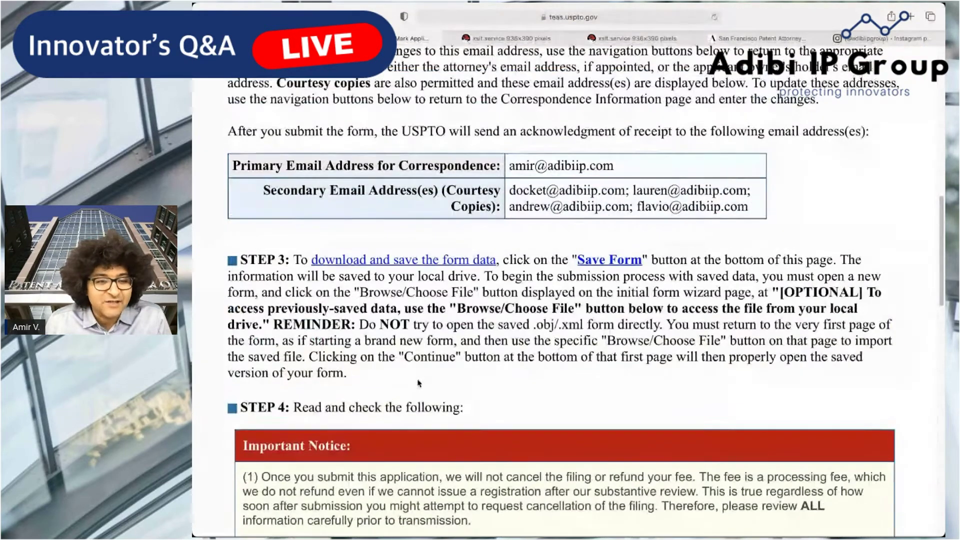
# Acknowledge having read and understood the Important Notice in step 4 of the validation page.
pyautogui.scroll(-10, 454, 389)
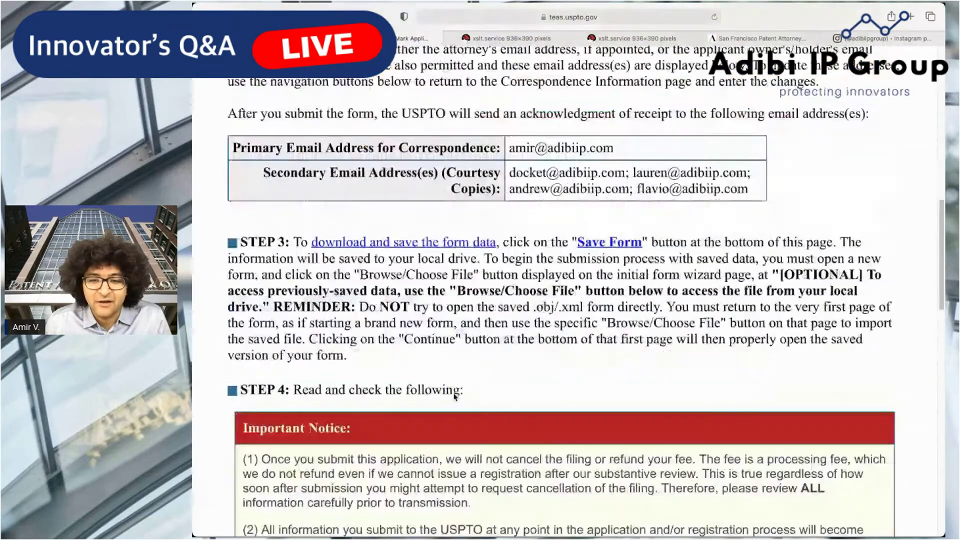
pyautogui.scroll(5, 258, 410)
pyautogui.click(255, 408)
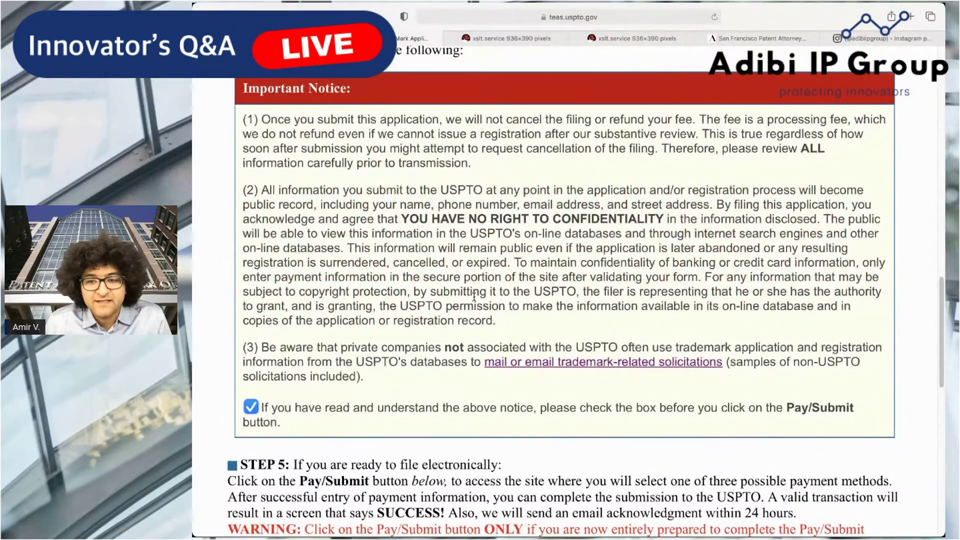
# Highlight the notice's passage on having no right to confidentiality, and read on to the step 5 payment and submission warnings.
pyautogui.scroll(1, 478, 295)
pyautogui.moveTo(402, 239); pyautogui.dragTo(666, 246)
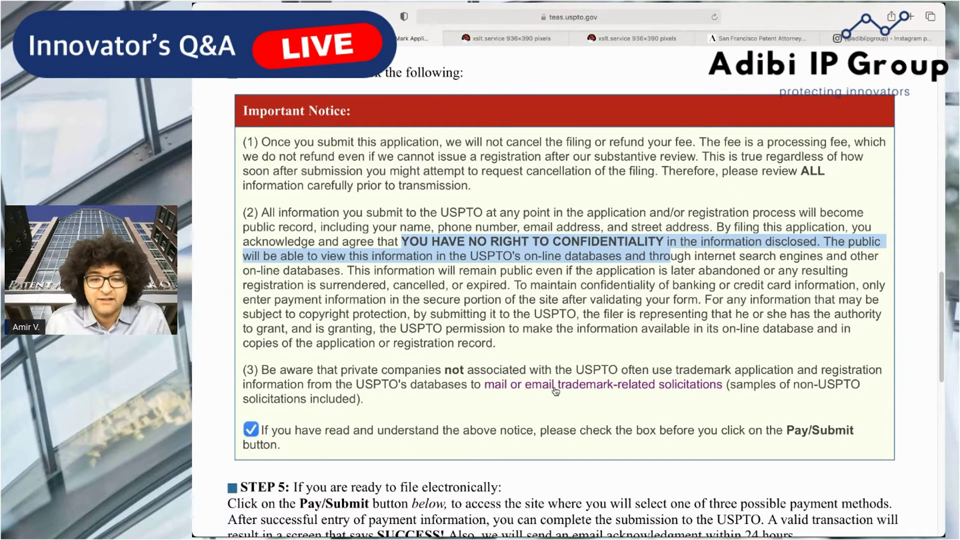
pyautogui.scroll(-1, 557, 391)
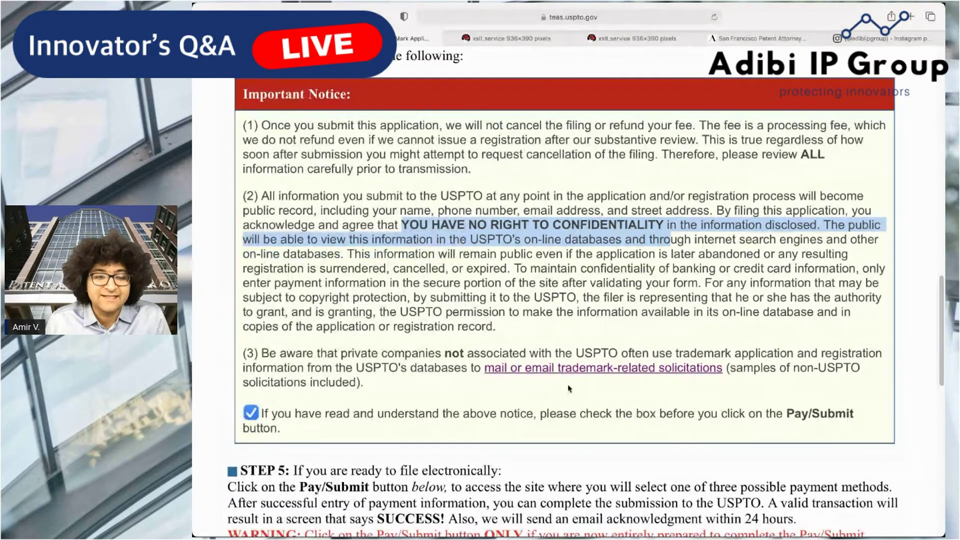
pyautogui.scroll(-5, 564, 393)
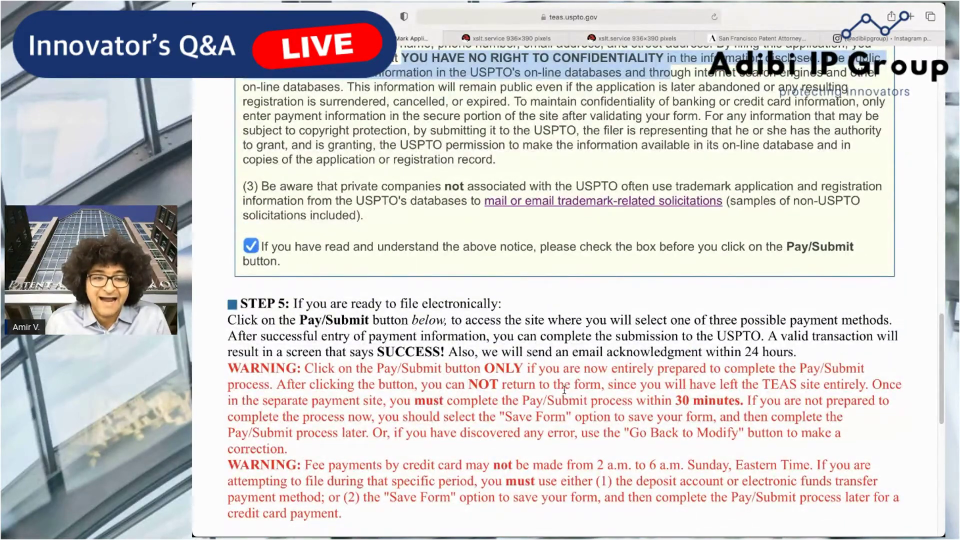
# Read the step 5 filing warnings to the end of the validation page and proceed to payment and submission.
pyautogui.scroll(-1, 564, 390)
pyautogui.scroll(-3, 564, 389)
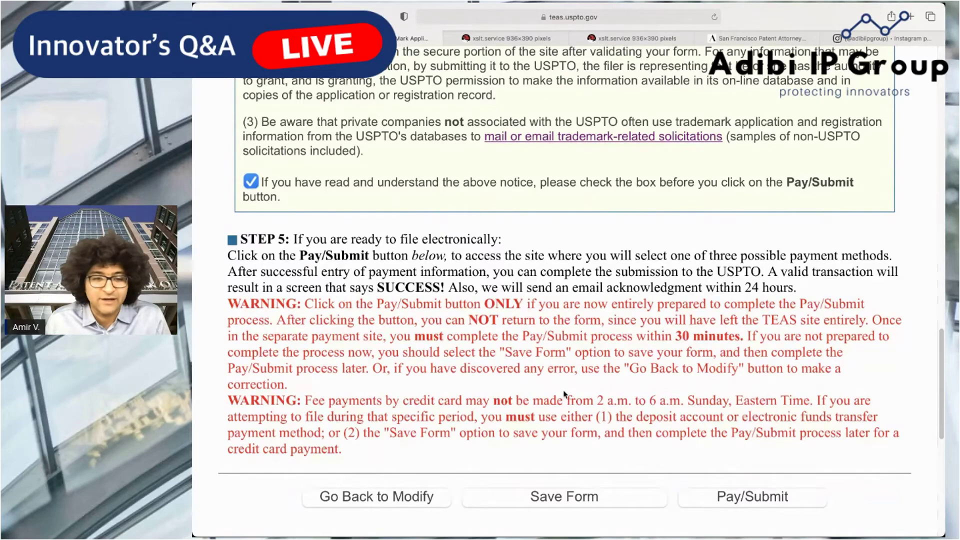
pyautogui.scroll(-3, 565, 395)
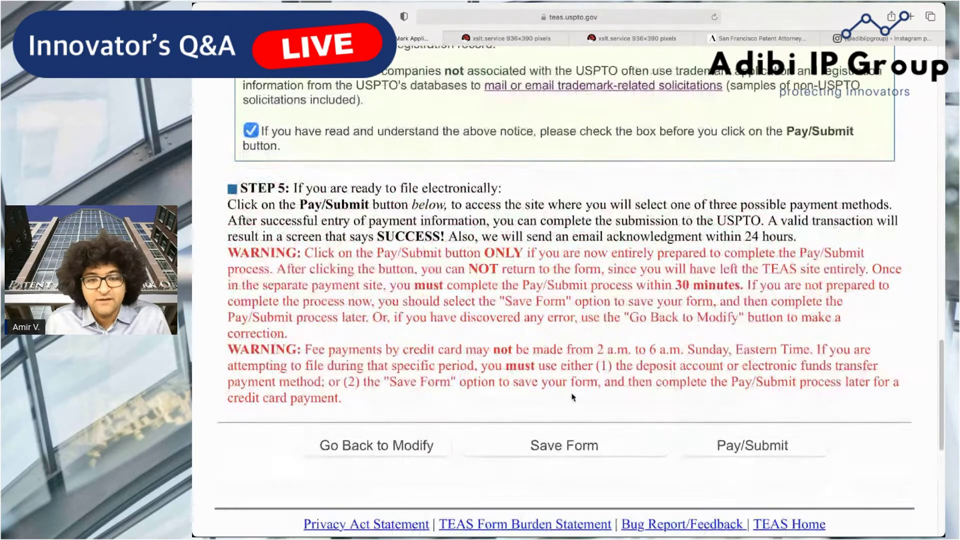
pyautogui.click(736, 447)
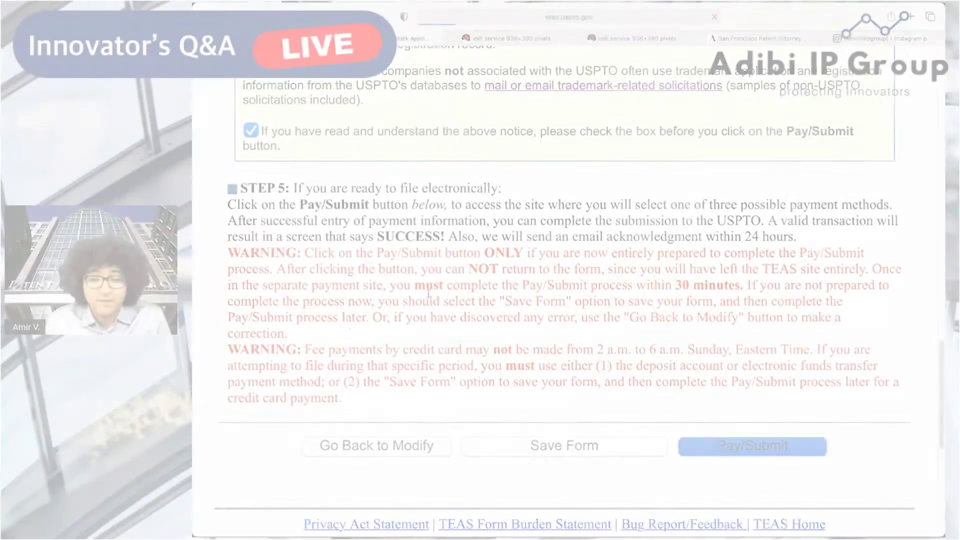
pyautogui.click(707, 446)
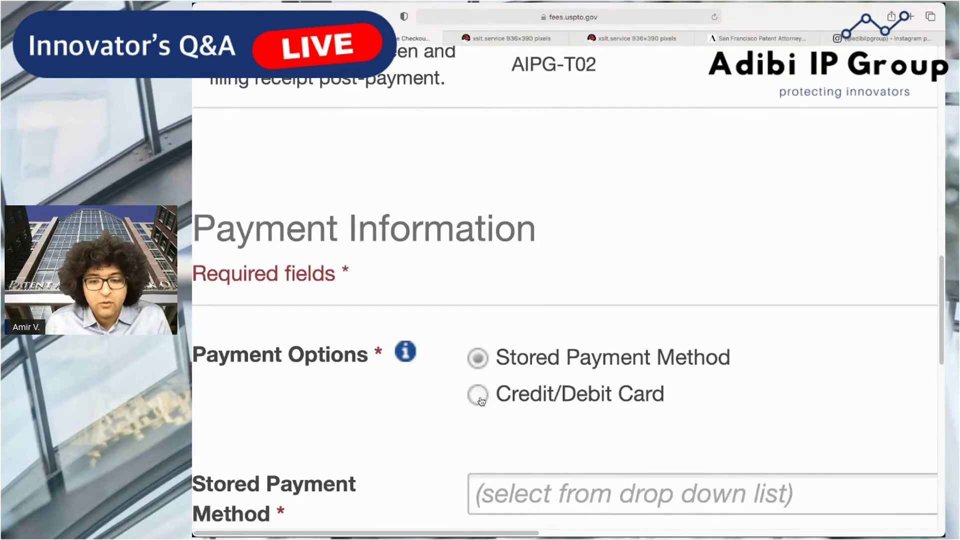
# Choose Credit/Debit Card as the payment option, check the billing address, and submit the payment.
pyautogui.click(479, 396)
pyautogui.scroll(-15, 407, 360)
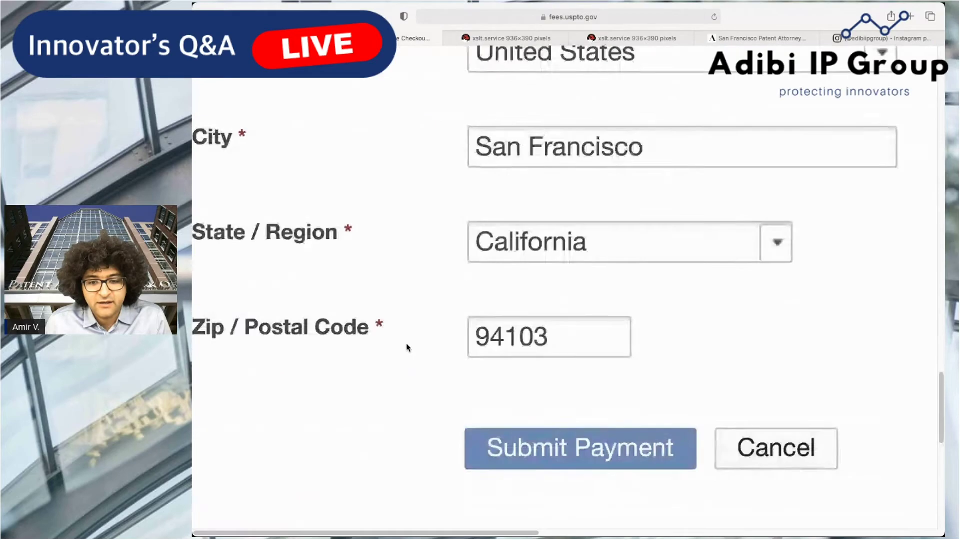
pyautogui.scroll(10, 538, 388)
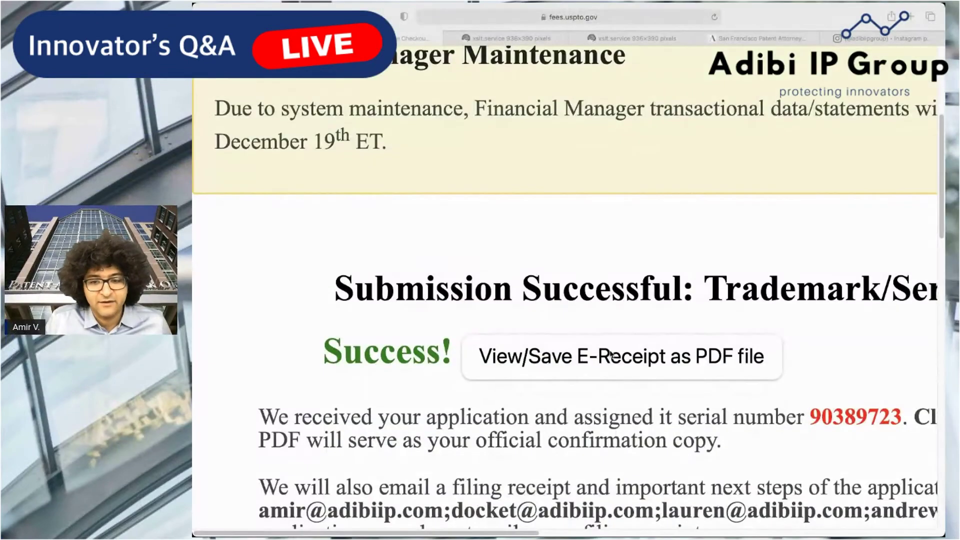
# Highlight the assigned serial number on the submission confirmation and read the filing receipt and What's next information.
pyautogui.scroll(-3, 611, 354)
pyautogui.moveTo(809, 271); pyautogui.dragTo(902, 272)
pyautogui.scroll(-5, 588, 399)
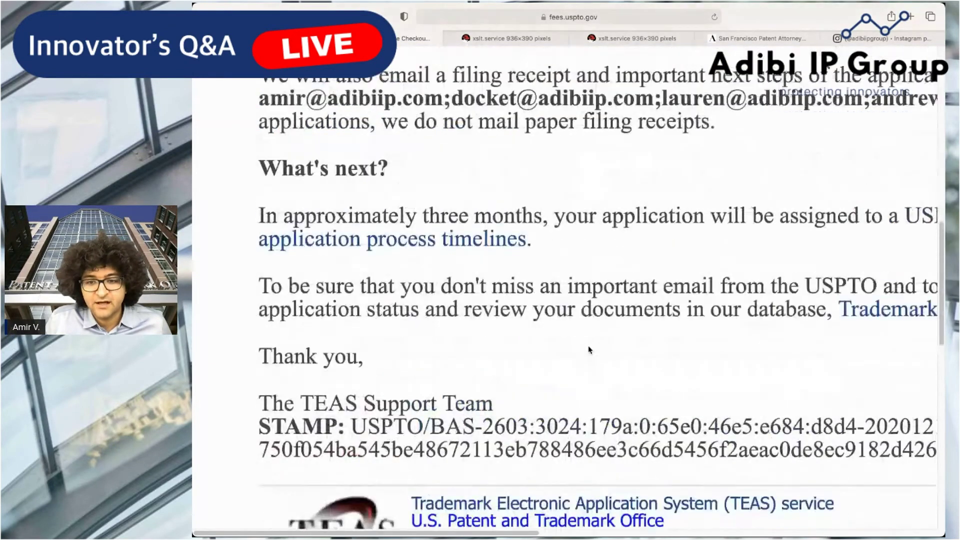
pyautogui.scroll(4, 589, 350)
# Save the e-receipt as a PDF file from the submission confirmation and open the downloaded filing receipt.
pyautogui.click(583, 150)
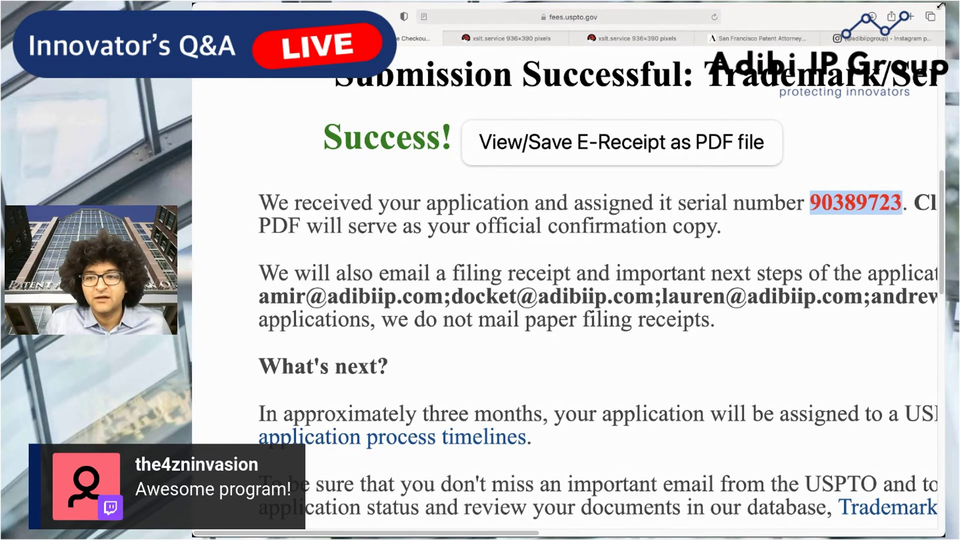
pyautogui.scroll(5, 776, 206)
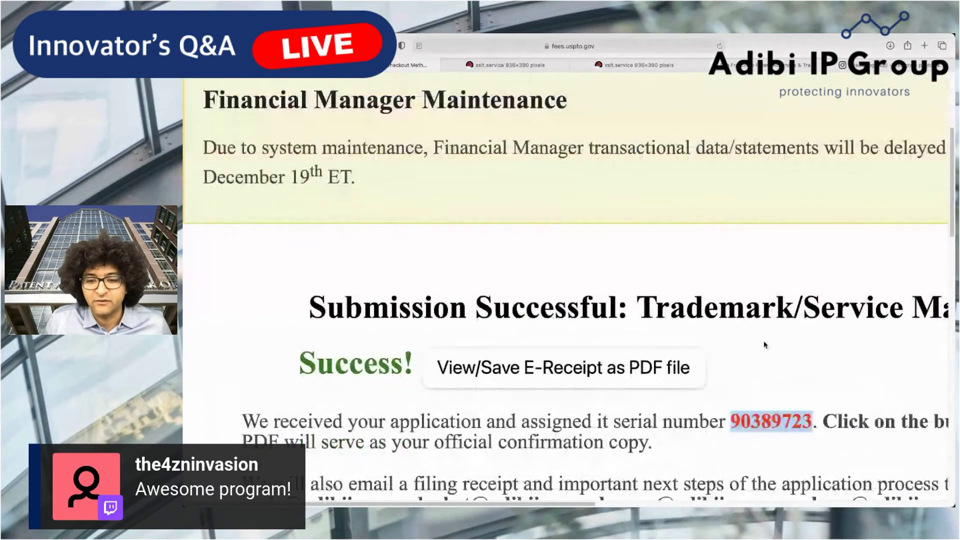
pyautogui.hscroll(10, 389, 496)
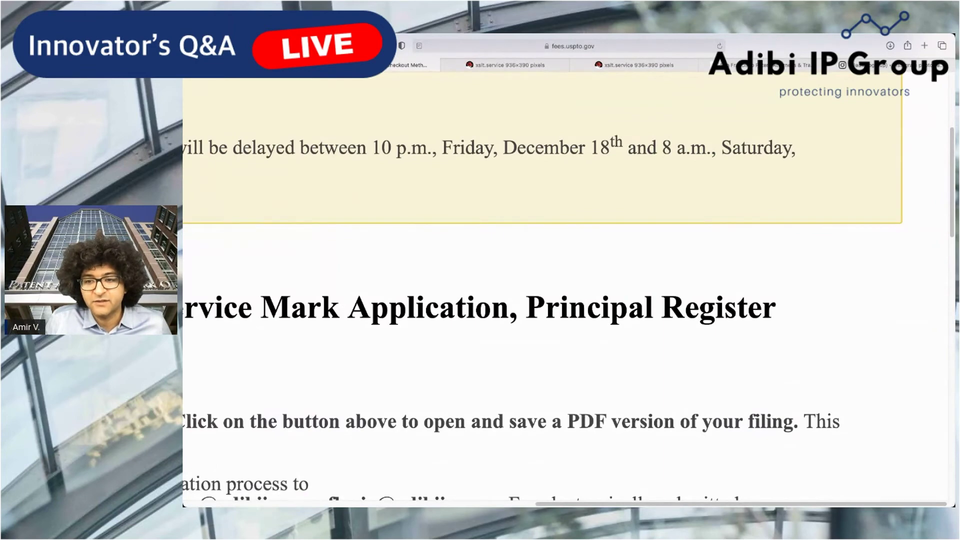
pyautogui.doubleClick(763, 44)
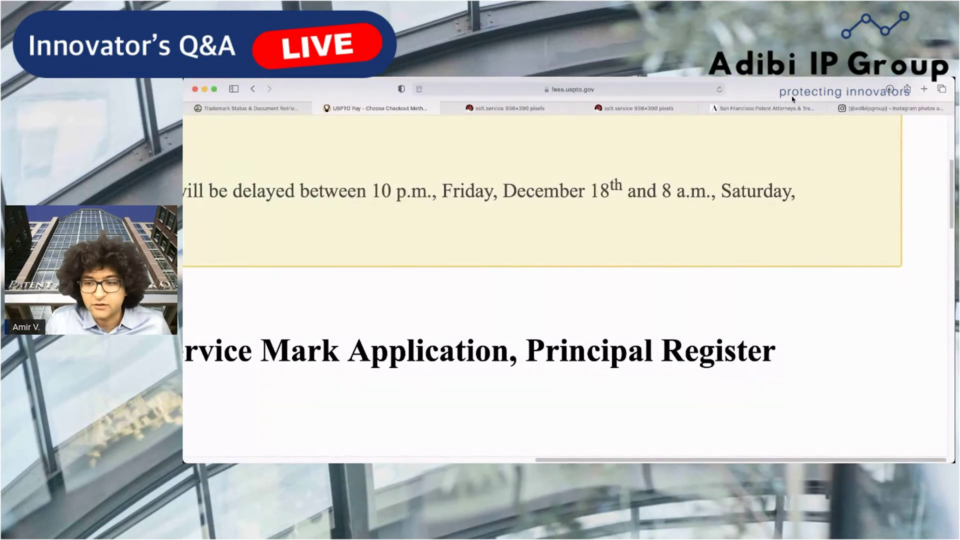
pyautogui.click(890, 73)
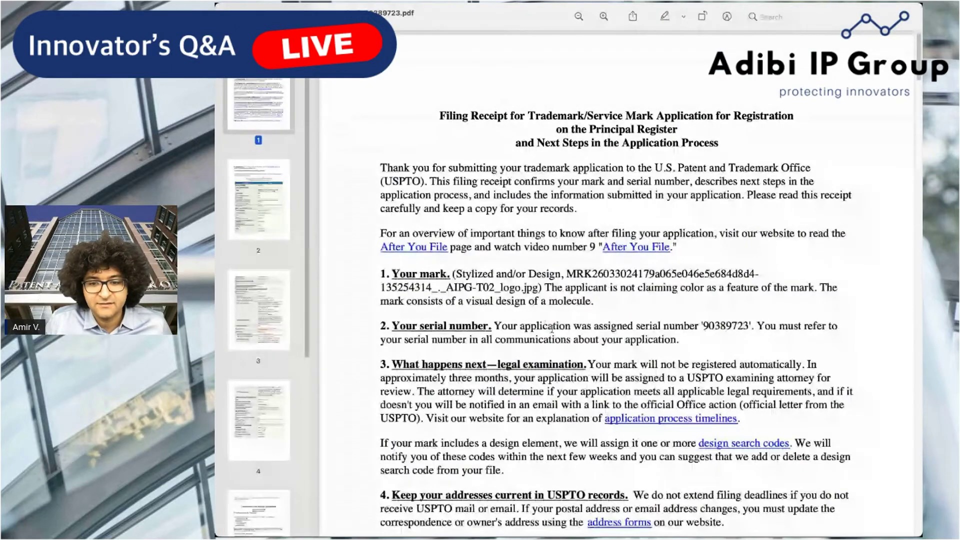
# Review the filing receipt's mark and applicant information, class 041 specimen entries and start of the correspondence section.
pyautogui.scroll(-20, 552, 327)
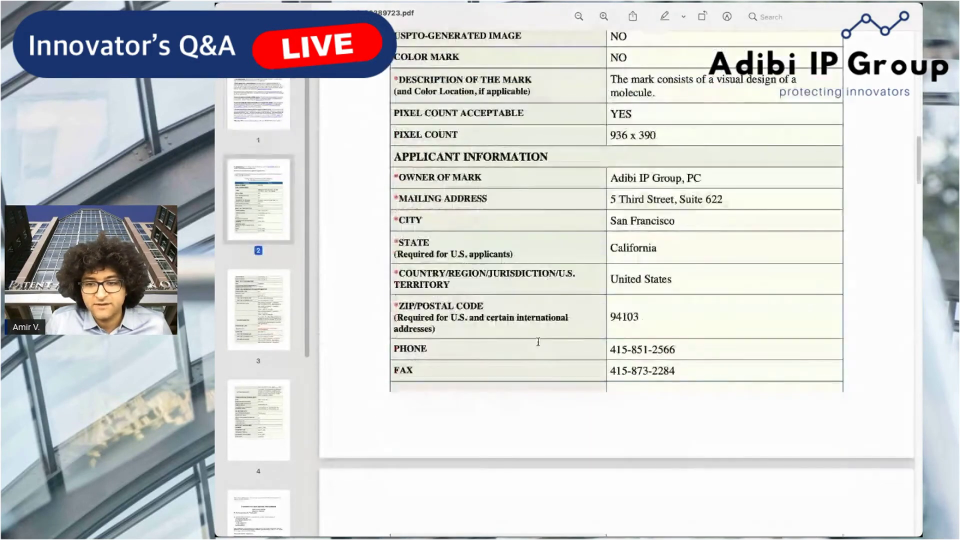
pyautogui.scroll(5, 538, 342)
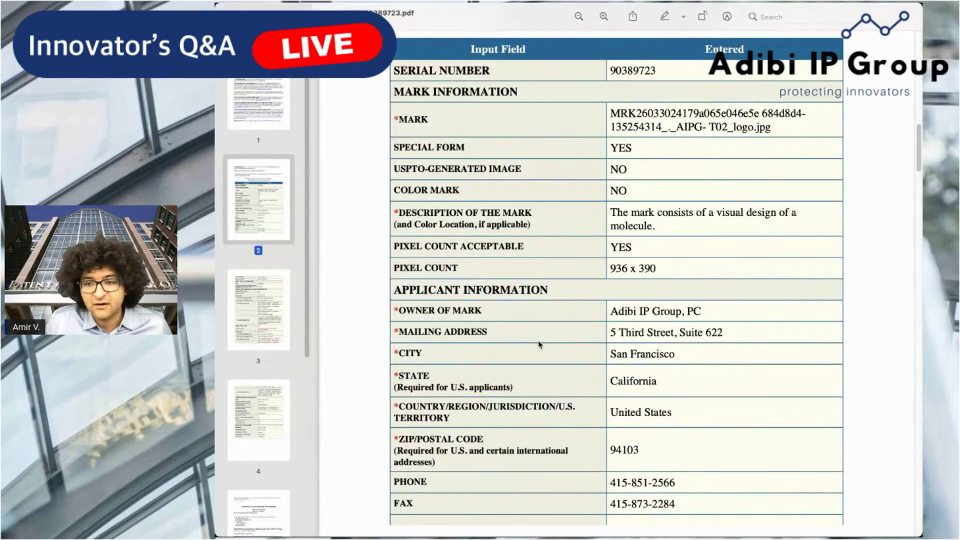
pyautogui.scroll(-20, 539, 344)
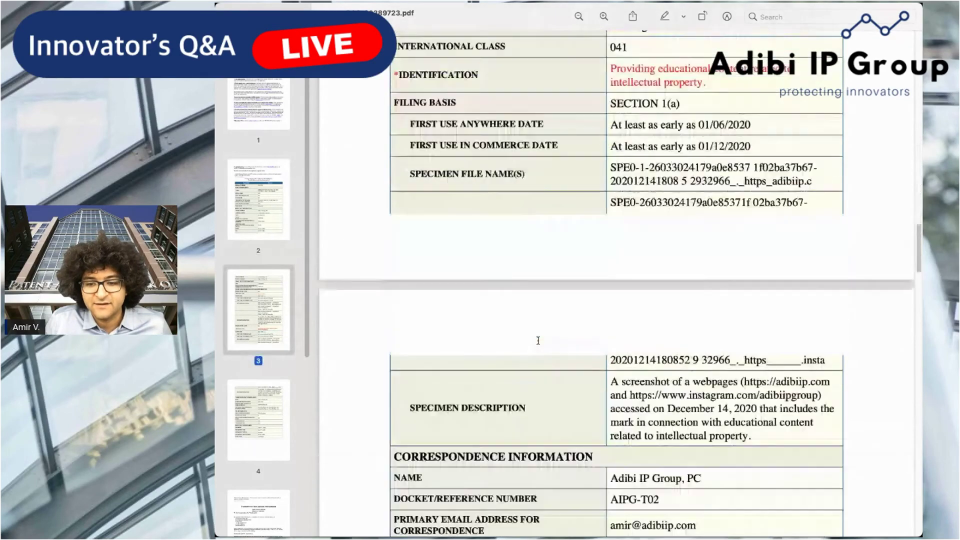